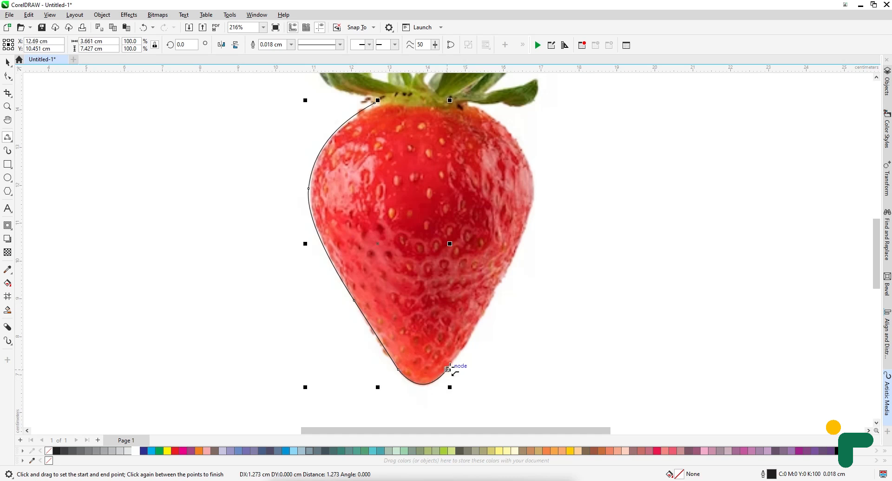
Trace the strawberry's right side with 3-point curves from the tip up to the right shoulder below the leaves
{"action": "left_click", "coordinate": [516, 251]}
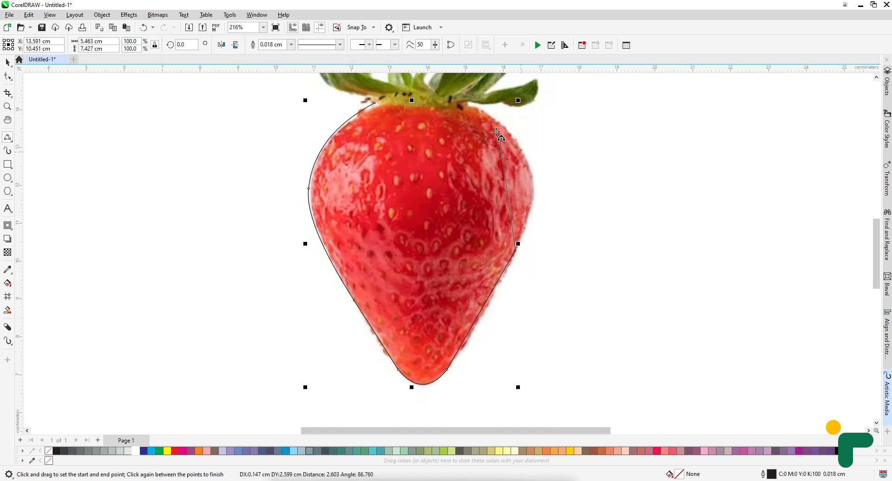
{"action": "left_click", "coordinate": [531, 175]}
{"action": "scroll", "coordinate": [455, 158], "scroll_direction": "down", "scroll_amount": 2}
{"action": "scroll", "coordinate": [441, 118], "scroll_direction": "up", "scroll_amount": 2}
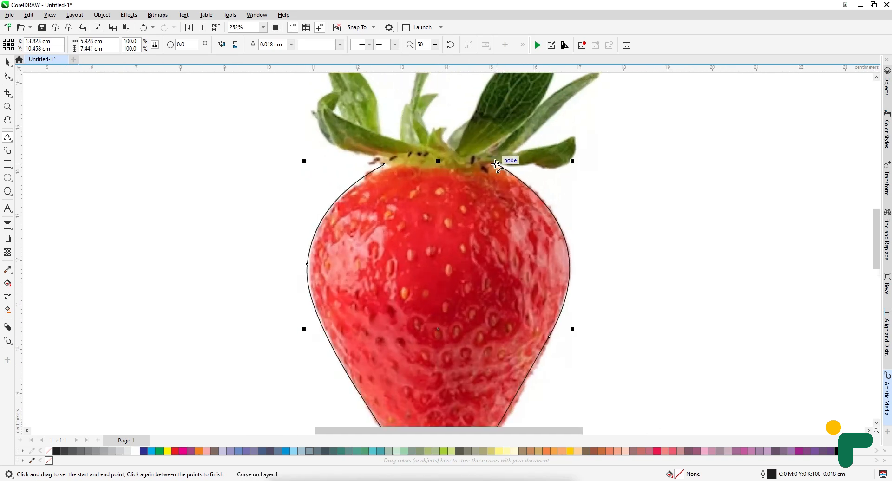
Start a zigzag top edge from the right shoulder node with short straight segments running toward the left
{"action": "left_click_drag", "start_coordinate": [496, 164], "coordinate": [454, 164]}
{"action": "left_click", "coordinate": [486, 173]}
{"action": "left_click", "coordinate": [474, 165]}
{"action": "left_click", "coordinate": [463, 175]}
{"action": "left_click", "coordinate": [455, 165]}
{"action": "left_click", "coordinate": [454, 164]}
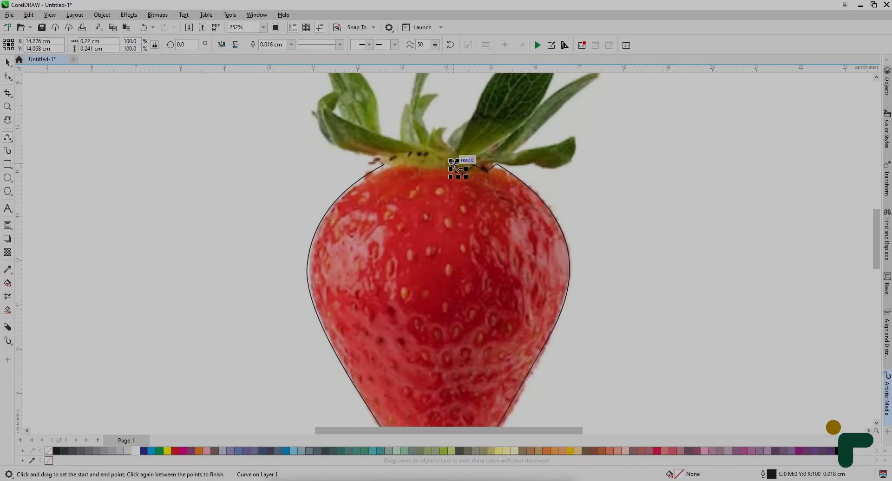
{"action": "mouse_move", "coordinate": [454, 164]}
{"action": "left_mouse_down"}
{"action": "mouse_move", "coordinate": [443, 172]}
{"action": "mouse_move", "coordinate": [456, 164]}
{"action": "left_mouse_up"}
{"action": "left_click", "coordinate": [444, 173]}
{"action": "key", "text": "ctrl+z"}
{"action": "key", "text": "ctrl+z"}
Continue the zigzag top edge leftward under the leaves until its last peak beside the left shoulder
{"action": "left_click", "coordinate": [478, 168]}
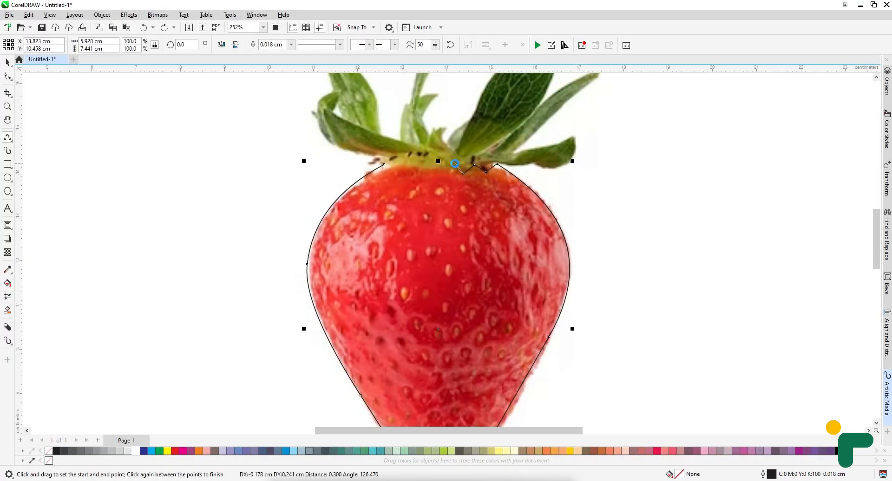
{"action": "left_click", "coordinate": [455, 164]}
{"action": "left_click", "coordinate": [434, 164]}
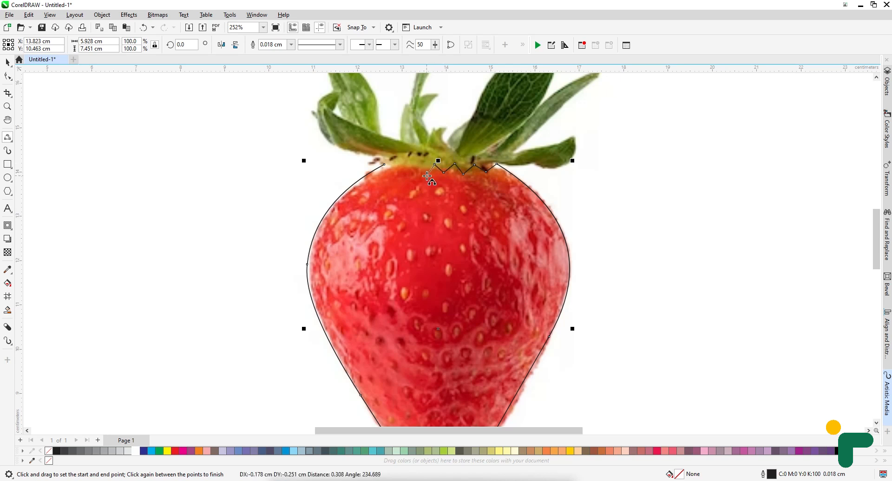
{"action": "left_click", "coordinate": [426, 171]}
{"action": "left_click", "coordinate": [420, 163]}
{"action": "left_click", "coordinate": [409, 171]}
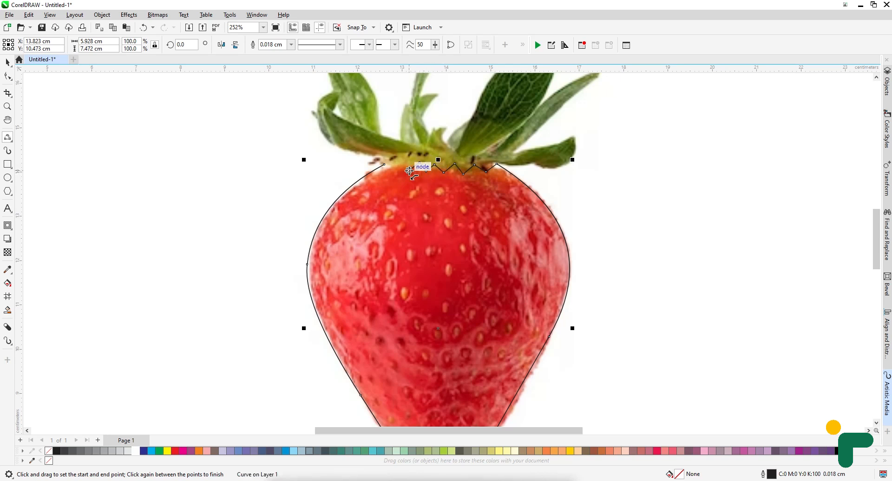
{"action": "left_click", "coordinate": [401, 158]}
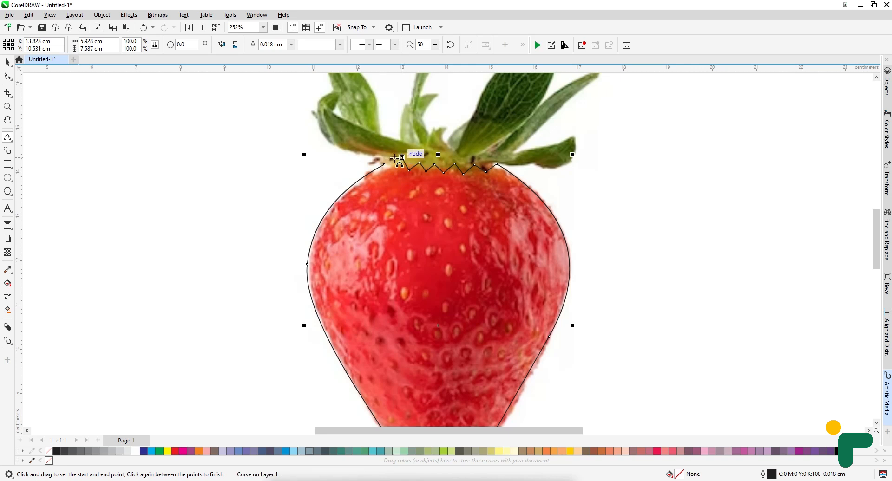
Undo the curved closing segment and close the outline with a straight one at the left shoulder's starting node
{"action": "left_click", "coordinate": [385, 164]}
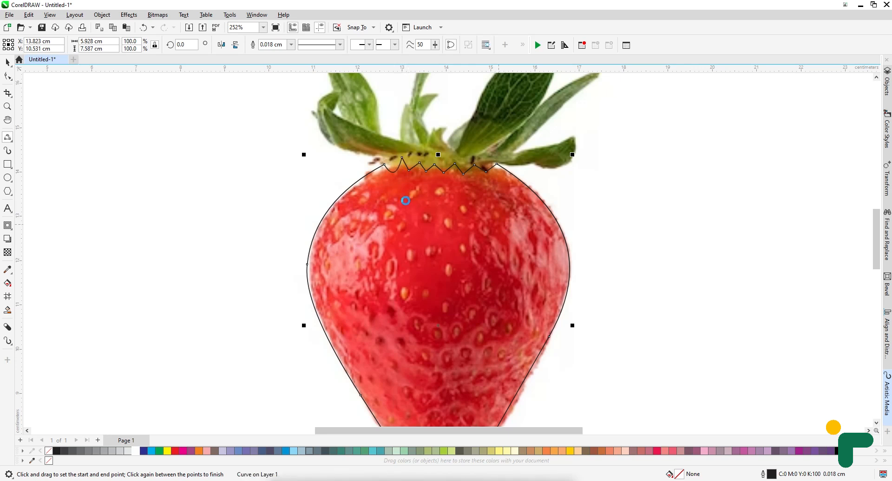
{"action": "key", "text": "ctrl+z"}
{"action": "left_click_drag", "start_coordinate": [402, 158], "coordinate": [385, 165]}
{"action": "left_click", "coordinate": [384, 164]}
Remove the extra node at the left shoulder and shift the leftmost zigzag peak outward to form the corner
{"action": "left_click", "coordinate": [8, 79]}
{"action": "scroll", "coordinate": [418, 166], "scroll_direction": "up", "scroll_amount": 2}
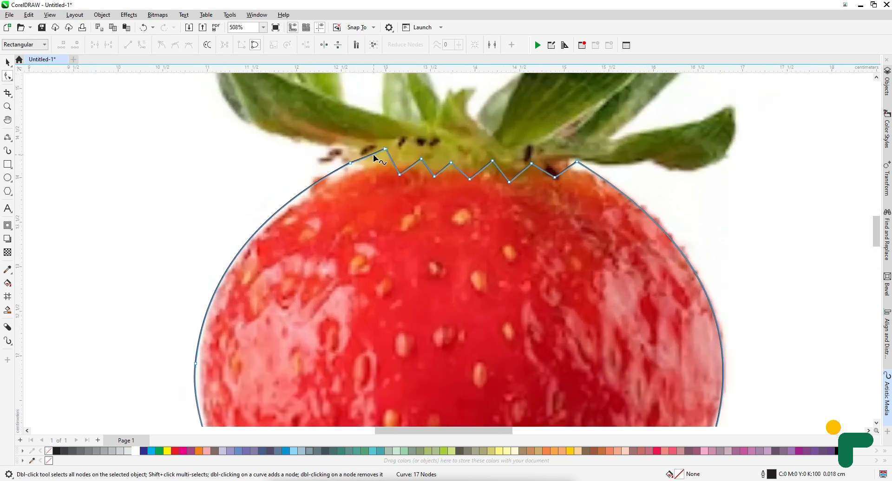
{"action": "left_click", "coordinate": [350, 162]}
{"action": "double_click", "coordinate": [349, 163]}
{"action": "left_click_drag", "start_coordinate": [385, 148], "coordinate": [366, 155]}
{"action": "left_click", "coordinate": [384, 160]}
{"action": "key", "text": "Delete"}
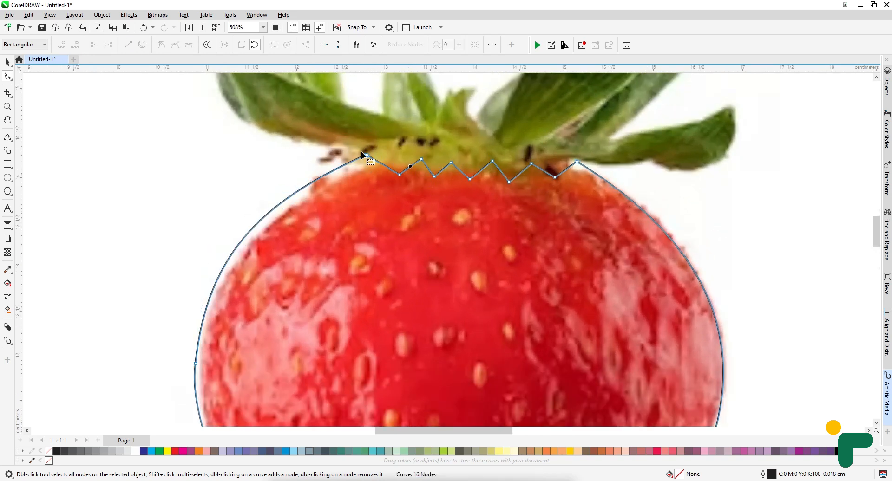
Raise the second and third zigzag peaks from the left to match the height of the corner peak
{"action": "left_click_drag", "start_coordinate": [421, 159], "coordinate": [416, 152]}
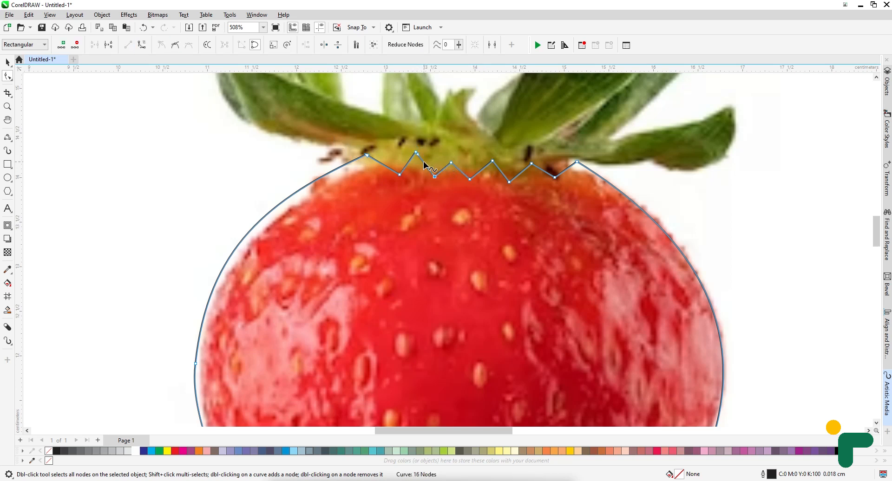
{"action": "left_click", "coordinate": [444, 169]}
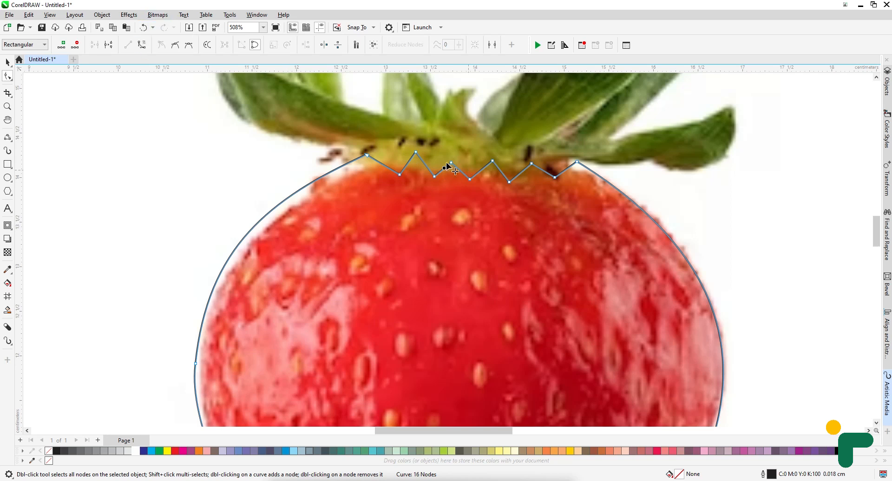
{"action": "left_click_drag", "start_coordinate": [447, 165], "coordinate": [446, 158]}
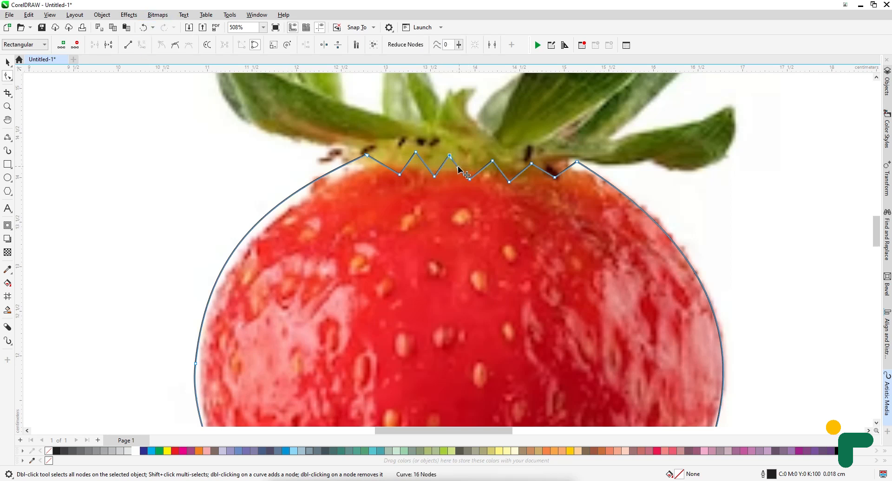
{"action": "left_click", "coordinate": [481, 169]}
{"action": "left_click", "coordinate": [533, 172]}
{"action": "left_click", "coordinate": [492, 161]}
{"action": "left_click", "coordinate": [522, 172]}
{"action": "left_click", "coordinate": [545, 172]}
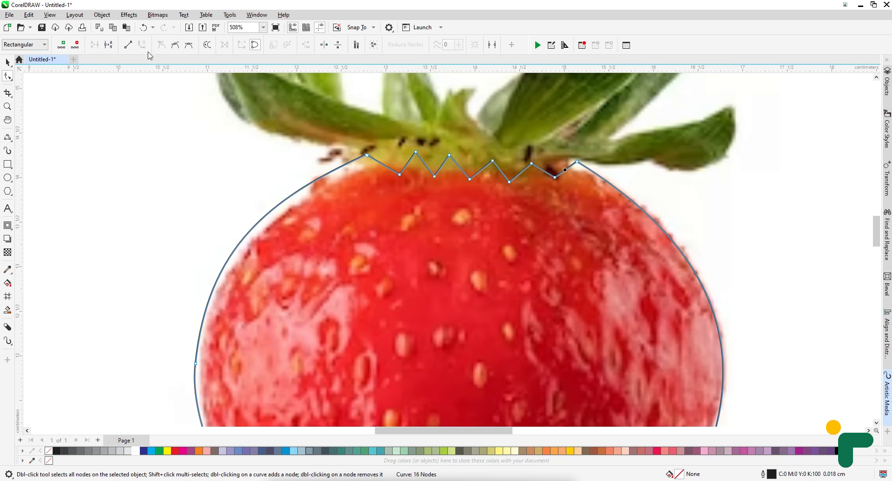
Reposition the remaining zigzag nodes so the peaks and valleys are evenly spaced up to the right shoulder
{"action": "left_click", "coordinate": [143, 45]}
{"action": "left_click", "coordinate": [459, 166]}
{"action": "left_click_drag", "start_coordinate": [433, 176], "coordinate": [494, 154]}
{"action": "double_click", "coordinate": [432, 174]}
{"action": "key", "text": "ctrl+z"}
{"action": "left_click_drag", "start_coordinate": [510, 182], "coordinate": [552, 171]}
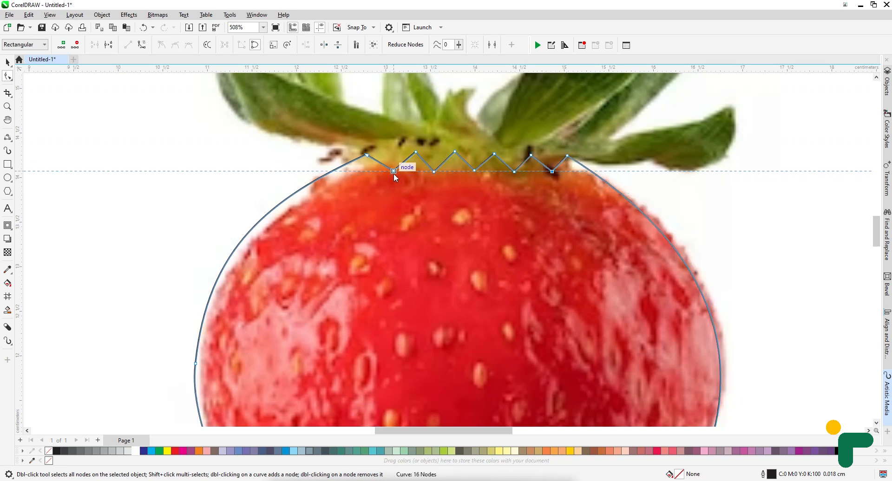
Align the middle zigzag valley nodes to the horizontal guideline
{"action": "scroll", "coordinate": [434, 172], "scroll_direction": "up", "scroll_amount": 2}
{"action": "left_click_drag", "start_coordinate": [427, 171], "coordinate": [425, 173]}
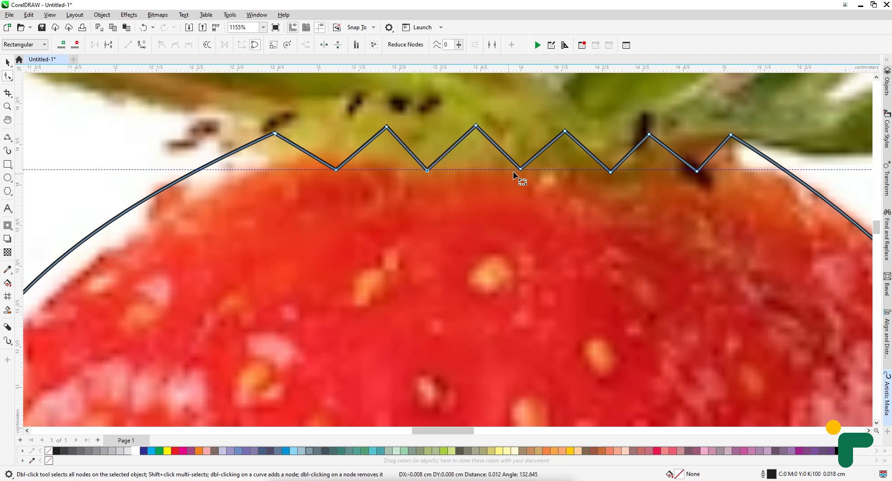
{"action": "left_click_drag", "start_coordinate": [520, 169], "coordinate": [509, 173]}
{"action": "scroll", "coordinate": [530, 171], "scroll_direction": "up", "scroll_amount": 2}
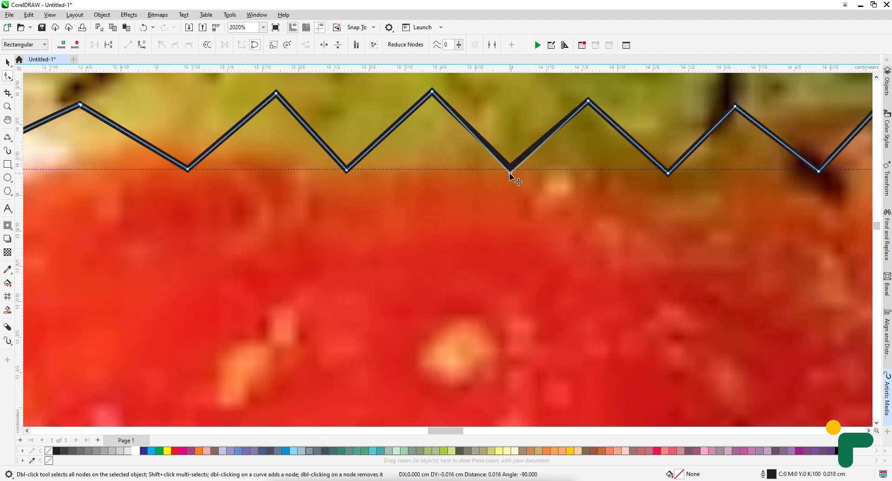
{"action": "scroll", "coordinate": [510, 177], "scroll_direction": "down", "scroll_amount": 5}
Add a node near the widest point on each side of the strawberry outline and delete the lower side nodes
{"action": "left_click", "coordinate": [7, 62]}
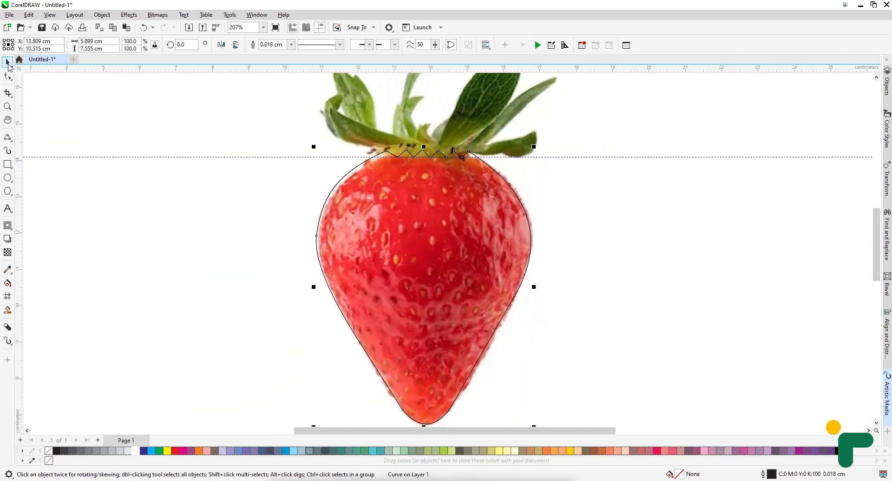
{"action": "left_click", "coordinate": [7, 76]}
{"action": "scroll", "coordinate": [376, 326], "scroll_direction": "down", "scroll_amount": 1}
{"action": "scroll", "coordinate": [414, 395], "scroll_direction": "up", "scroll_amount": 1}
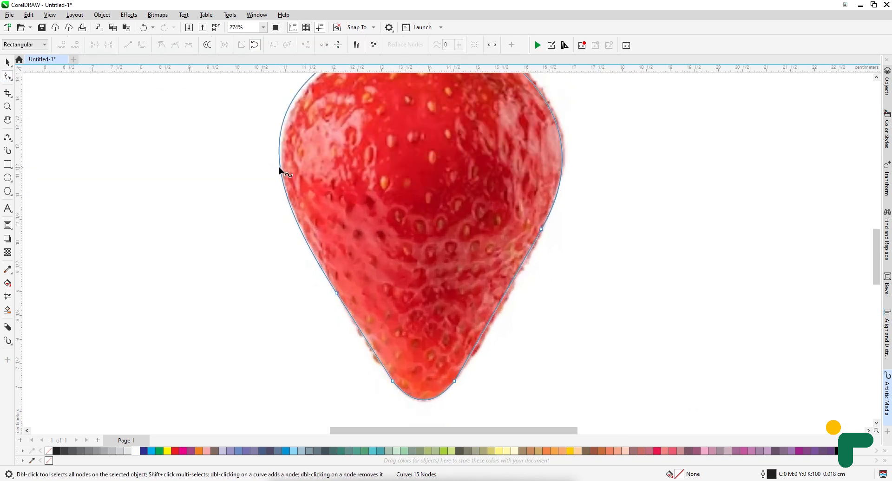
{"action": "double_click", "coordinate": [280, 167]}
{"action": "double_click", "coordinate": [337, 294]}
{"action": "double_click", "coordinate": [561, 176]}
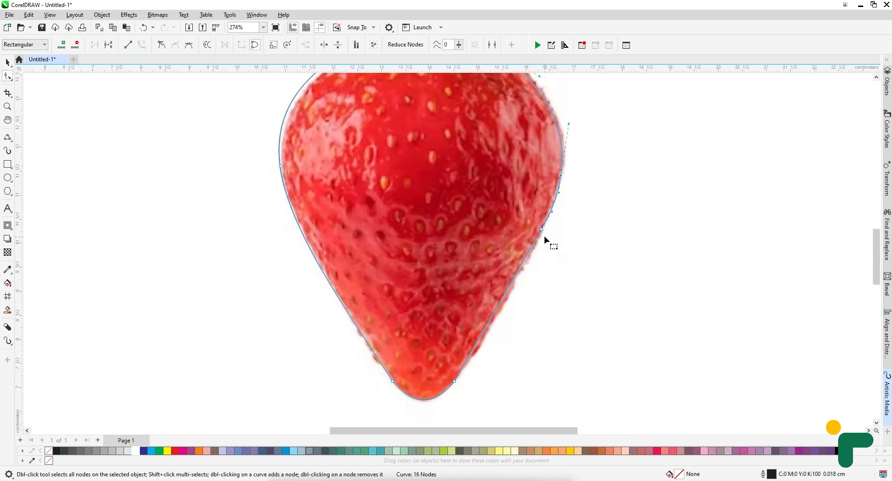
{"action": "double_click", "coordinate": [541, 229]}
{"action": "scroll", "coordinate": [484, 358], "scroll_direction": "down", "scroll_amount": 2}
{"action": "scroll", "coordinate": [528, 232], "scroll_direction": "up", "scroll_amount": 3}
{"action": "scroll", "coordinate": [529, 232], "scroll_direction": "down", "scroll_amount": 3}
{"action": "scroll", "coordinate": [576, 274], "scroll_direction": "up", "scroll_amount": 2}
{"action": "left_click_drag", "start_coordinate": [511, 265], "coordinate": [512, 259]}
{"action": "scroll", "coordinate": [452, 168], "scroll_direction": "down", "scroll_amount": 4}
Shift the leftmost zigzag peak node slightly inward to even out its spacing
{"action": "left_click", "coordinate": [7, 64]}
{"action": "left_click", "coordinate": [7, 62]}
{"action": "scroll", "coordinate": [401, 223], "scroll_direction": "down", "scroll_amount": 2}
{"action": "left_click", "coordinate": [515, 246]}
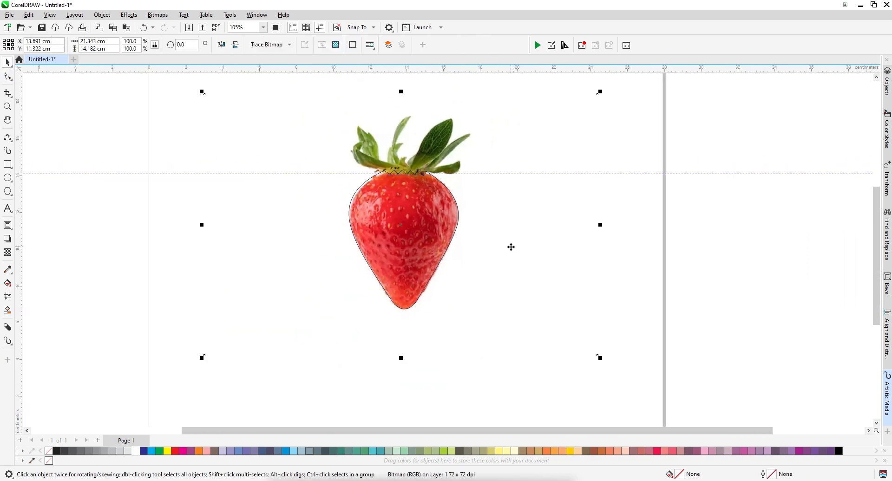
{"action": "scroll", "coordinate": [426, 197], "scroll_direction": "up", "scroll_amount": 2}
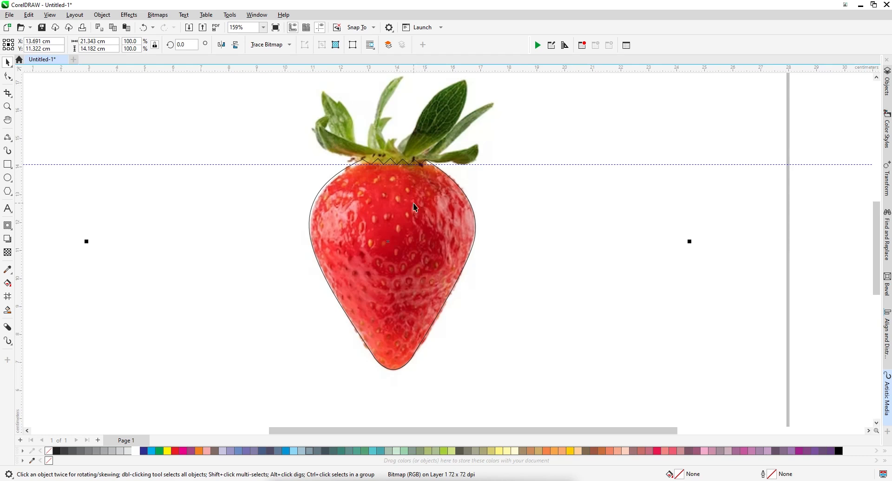
{"action": "scroll", "coordinate": [412, 202], "scroll_direction": "up", "scroll_amount": 8}
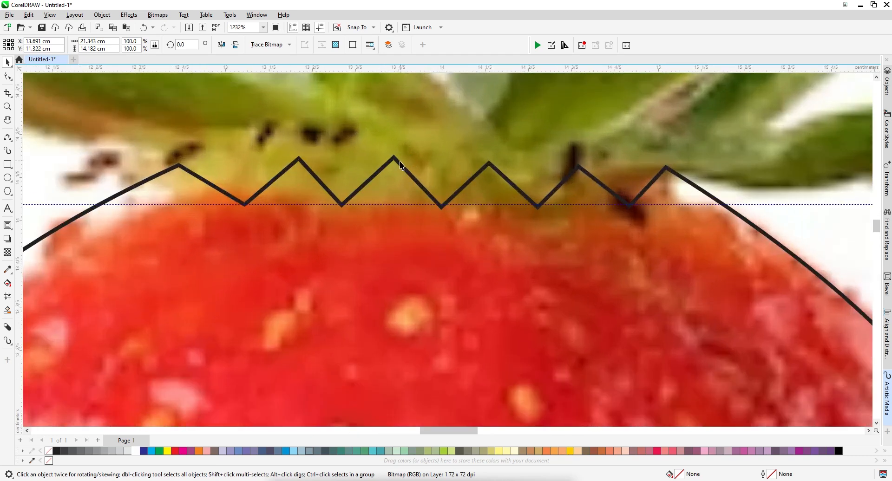
{"action": "scroll", "coordinate": [401, 165], "scroll_direction": "down", "scroll_amount": 4}
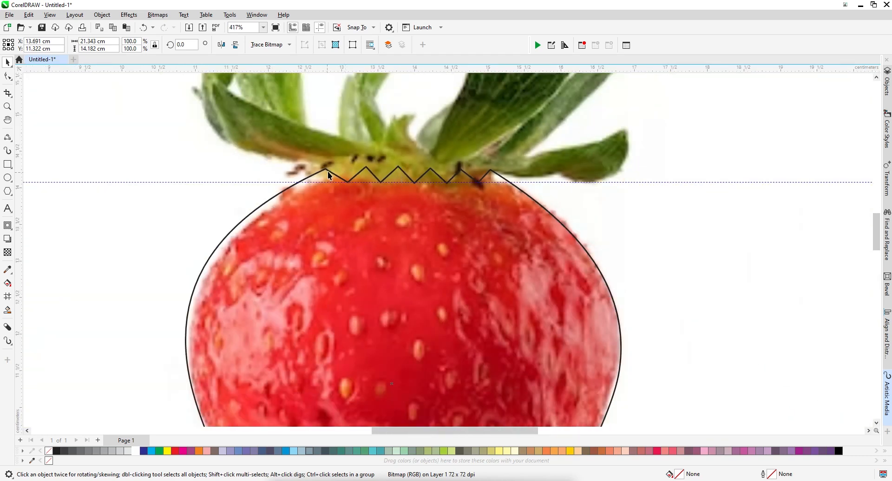
{"action": "left_click", "coordinate": [328, 172]}
{"action": "key", "text": "F10"}
{"action": "scroll", "coordinate": [337, 169], "scroll_direction": "up", "scroll_amount": 2}
{"action": "left_click_drag", "start_coordinate": [312, 170], "coordinate": [325, 166]}
{"action": "scroll", "coordinate": [334, 164], "scroll_direction": "down", "scroll_amount": 2}
Draw the left edge of the large upright leaf as a 3-point curve from its tip to its base
{"action": "left_click", "coordinate": [8, 62]}
{"action": "scroll", "coordinate": [285, 203], "scroll_direction": "down", "scroll_amount": 2}
{"action": "scroll", "coordinate": [351, 207], "scroll_direction": "down", "scroll_amount": 2}
{"action": "scroll", "coordinate": [338, 188], "scroll_direction": "up", "scroll_amount": 2}
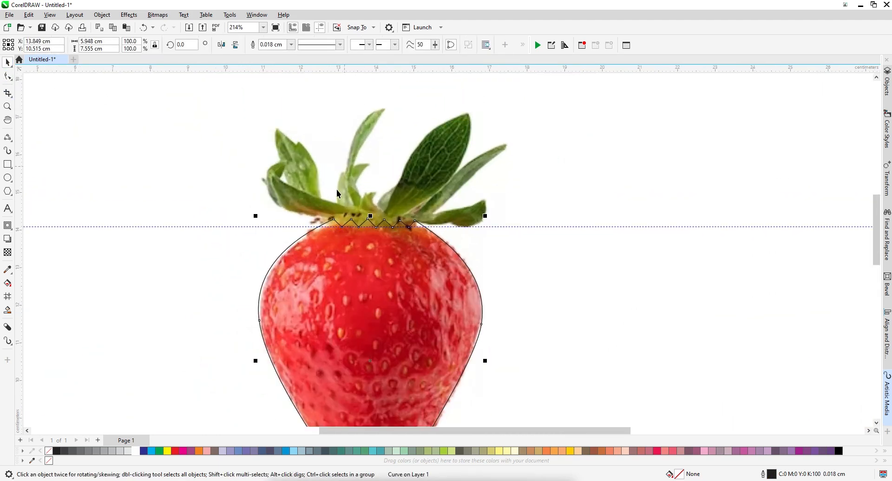
{"action": "scroll", "coordinate": [337, 195], "scroll_direction": "up", "scroll_amount": 1}
{"action": "scroll", "coordinate": [309, 231], "scroll_direction": "down", "scroll_amount": 1}
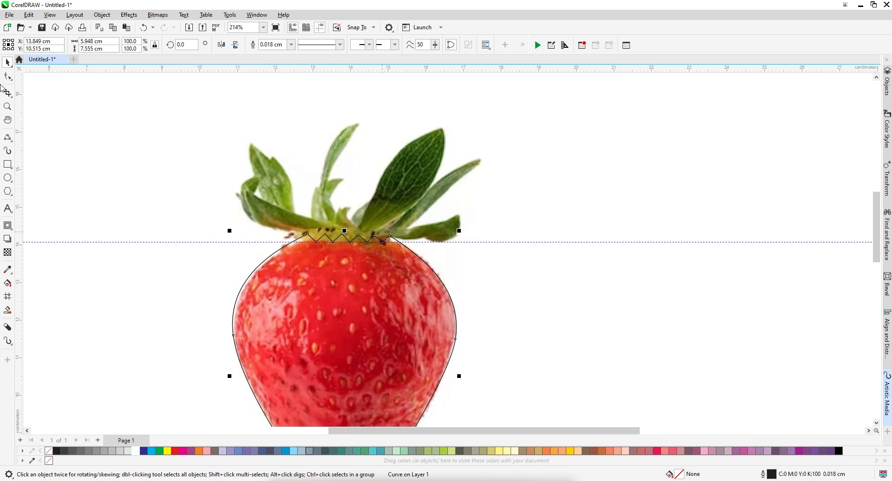
{"action": "left_click", "coordinate": [6, 139]}
{"action": "left_click_drag", "start_coordinate": [441, 129], "coordinate": [358, 226]}
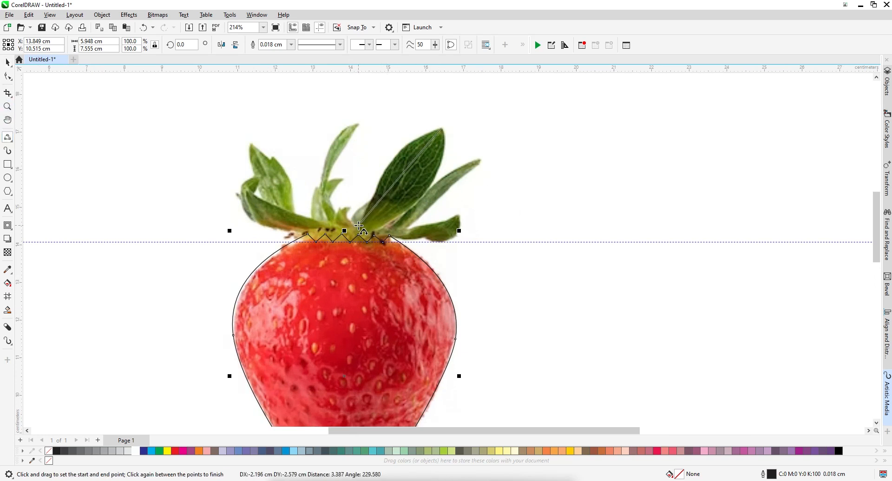
{"action": "left_click", "coordinate": [386, 162]}
Continue the leaf outline with the large leaf's right edge, a narrow slanted leaf and a drooping leaf over the right shoulder
{"action": "mouse_move", "coordinate": [441, 129]}
{"action": "left_mouse_down"}
{"action": "mouse_move", "coordinate": [377, 229]}
{"action": "mouse_move", "coordinate": [442, 199]}
{"action": "mouse_move", "coordinate": [455, 161]}
{"action": "mouse_move", "coordinate": [403, 231]}
{"action": "mouse_move", "coordinate": [461, 253]}
{"action": "mouse_move", "coordinate": [396, 240]}
{"action": "left_mouse_up"}
{"action": "left_click", "coordinate": [435, 175]}
{"action": "left_click", "coordinate": [416, 204]}
{"action": "left_click", "coordinate": [420, 219]}
{"action": "left_click", "coordinate": [443, 233]}
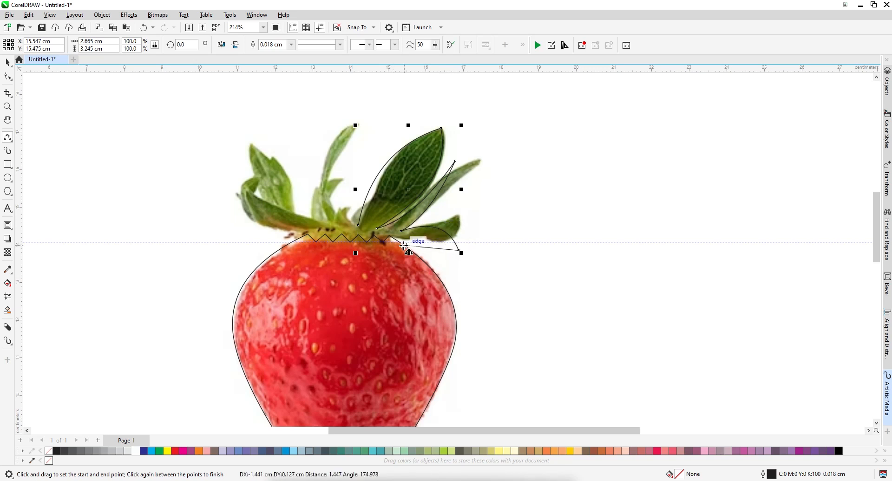
{"action": "left_click", "coordinate": [428, 255]}
Extend the leaf outline leftward with two small curved central leaves and a broad leaf on the left side
{"action": "scroll", "coordinate": [391, 241], "scroll_direction": "up", "scroll_amount": 1}
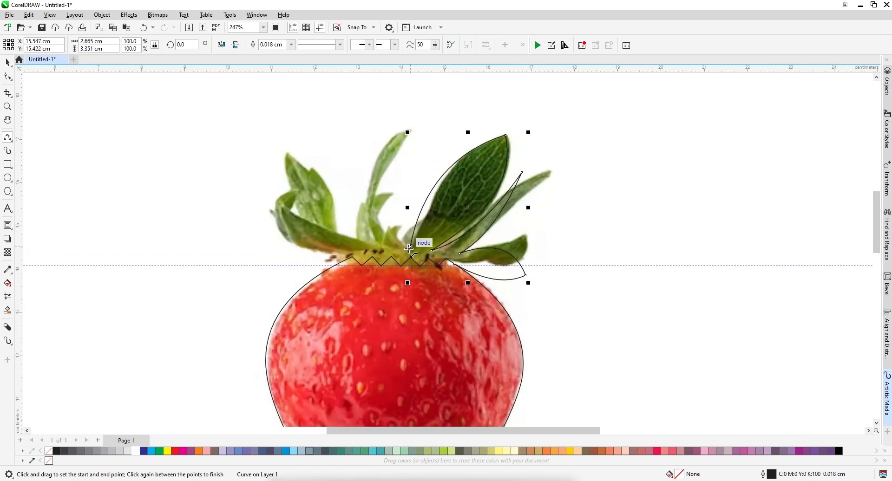
{"action": "mouse_move", "coordinate": [410, 246]}
{"action": "left_mouse_down"}
{"action": "mouse_move", "coordinate": [401, 225]}
{"action": "mouse_move", "coordinate": [386, 230]}
{"action": "mouse_move", "coordinate": [385, 243]}
{"action": "mouse_move", "coordinate": [370, 202]}
{"action": "mouse_move", "coordinate": [391, 194]}
{"action": "mouse_move", "coordinate": [367, 240]}
{"action": "mouse_move", "coordinate": [273, 200]}
{"action": "mouse_move", "coordinate": [225, 196]}
{"action": "mouse_move", "coordinate": [223, 203]}
{"action": "mouse_move", "coordinate": [352, 256]}
{"action": "left_mouse_up"}
{"action": "left_click", "coordinate": [401, 238]}
{"action": "left_click", "coordinate": [387, 231]}
{"action": "left_click", "coordinate": [376, 217]}
{"action": "left_click", "coordinate": [362, 205]}
{"action": "left_click", "coordinate": [261, 241]}
Close the leaf outline with a straight-edged base band overlapping the strawberry's zigzag top
{"action": "left_click", "coordinate": [362, 284]}
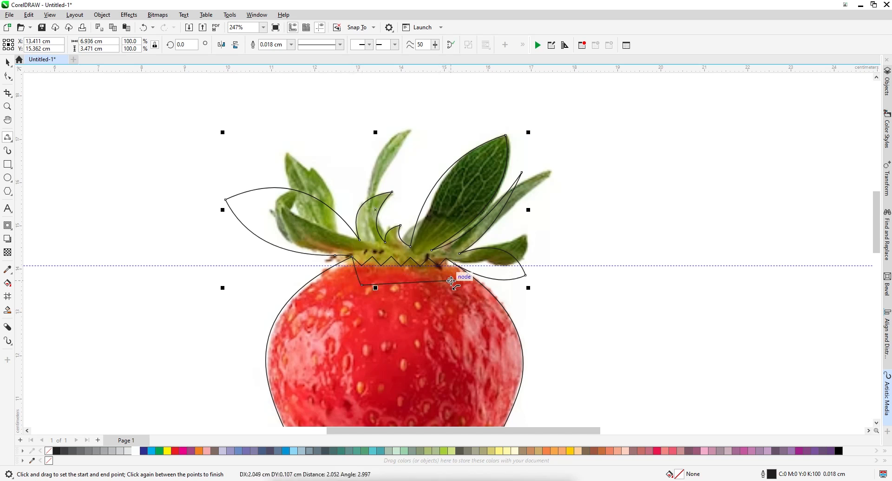
{"action": "left_click", "coordinate": [450, 281]}
{"action": "left_click_drag", "start_coordinate": [451, 281], "coordinate": [454, 264]}
{"action": "left_click", "coordinate": [454, 264]}
{"action": "left_click", "coordinate": [7, 62]}
Round out the broad left leaf by adjusting both curve handles at its tip node
{"action": "left_click", "coordinate": [247, 217]}
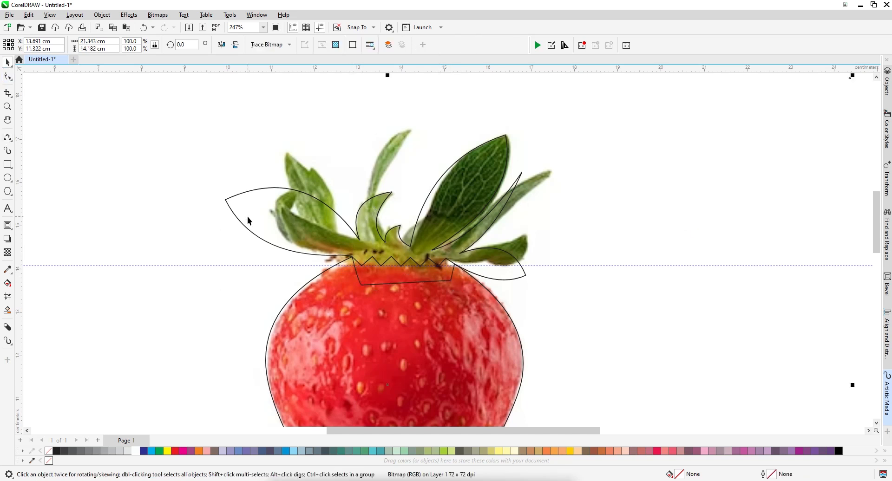
{"action": "left_click", "coordinate": [235, 215]}
{"action": "left_click", "coordinate": [8, 78]}
{"action": "left_click", "coordinate": [225, 200]}
{"action": "left_click_drag", "start_coordinate": [266, 179], "coordinate": [266, 170]}
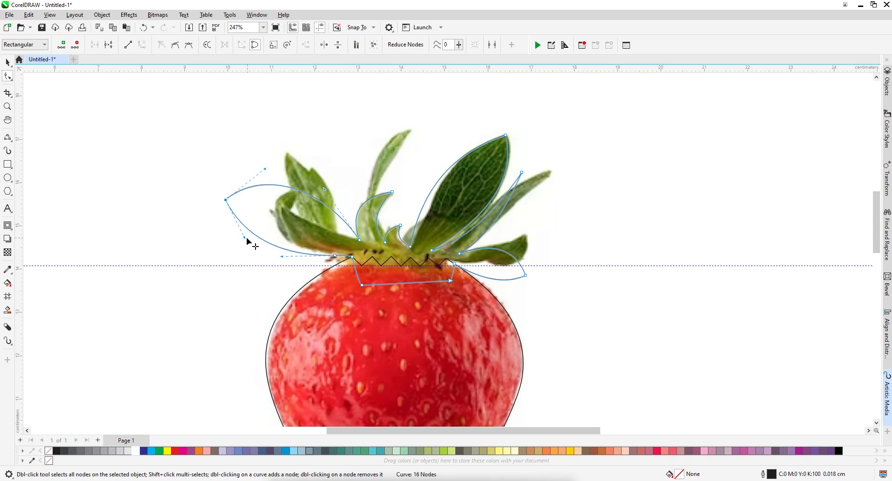
{"action": "left_click_drag", "start_coordinate": [246, 238], "coordinate": [231, 244]}
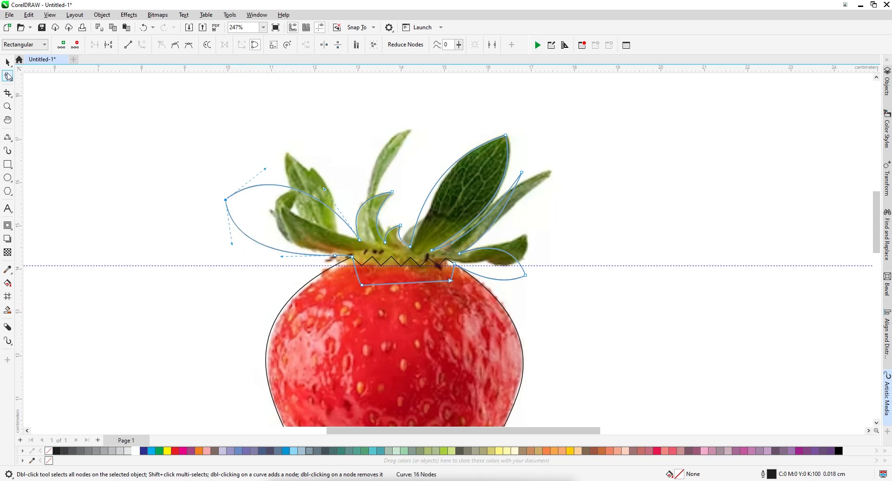
Fill the leaf shape with green
{"action": "key", "text": "space"}
{"action": "left_click_drag", "start_coordinate": [160, 451], "coordinate": [204, 457]}
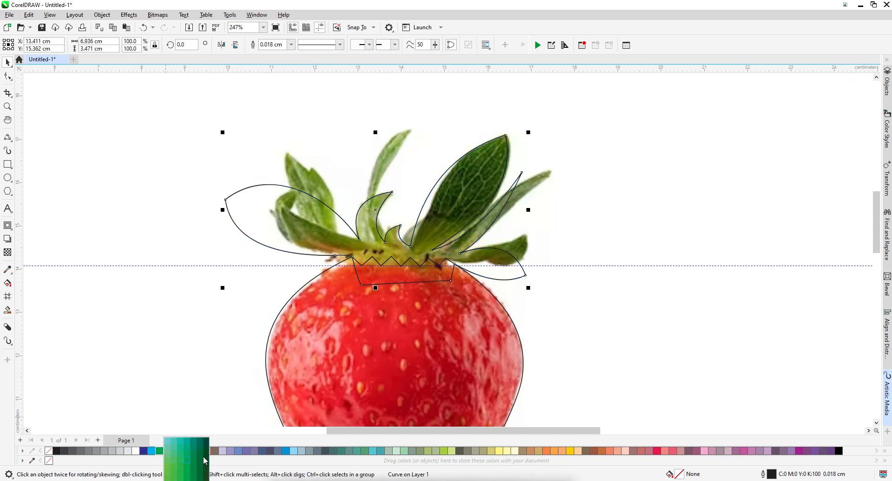
{"action": "left_click", "coordinate": [189, 463]}
Fill the strawberry body with red and move the green leaf crown one level behind it
{"action": "scroll", "coordinate": [514, 269], "scroll_direction": "down", "scroll_amount": 1}
{"action": "left_click", "coordinate": [403, 339]}
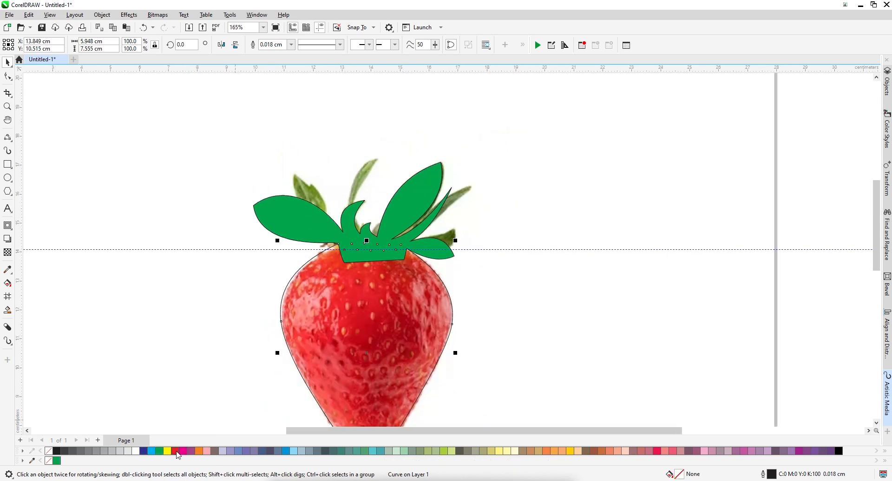
{"action": "left_click", "coordinate": [176, 451]}
{"action": "left_click", "coordinate": [321, 223]}
{"action": "key", "text": "ctrl+Page_Down"}
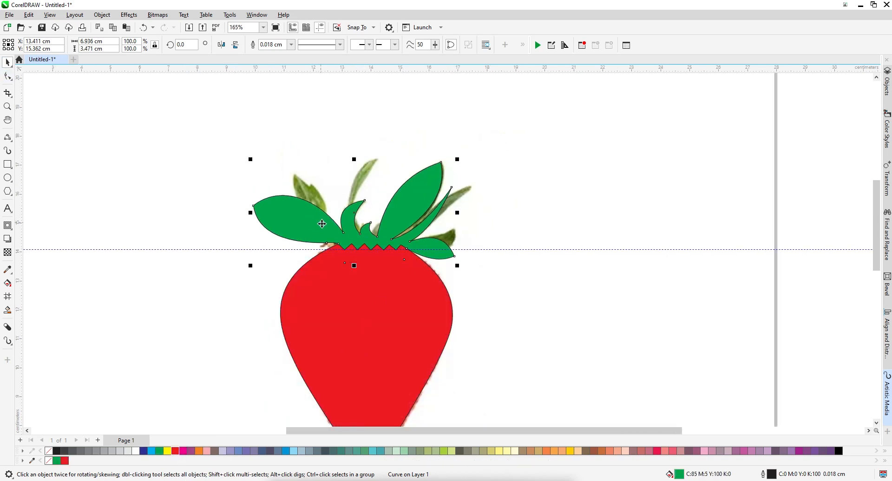
Remove the fill from the strawberry body so that the photo beneath is exposed for tracing
{"action": "left_click", "coordinate": [507, 313]}
{"action": "left_click", "coordinate": [418, 289]}
{"action": "left_click", "coordinate": [417, 200], "text": "shift"}
{"action": "scroll", "coordinate": [310, 301], "scroll_direction": "down", "scroll_amount": 1}
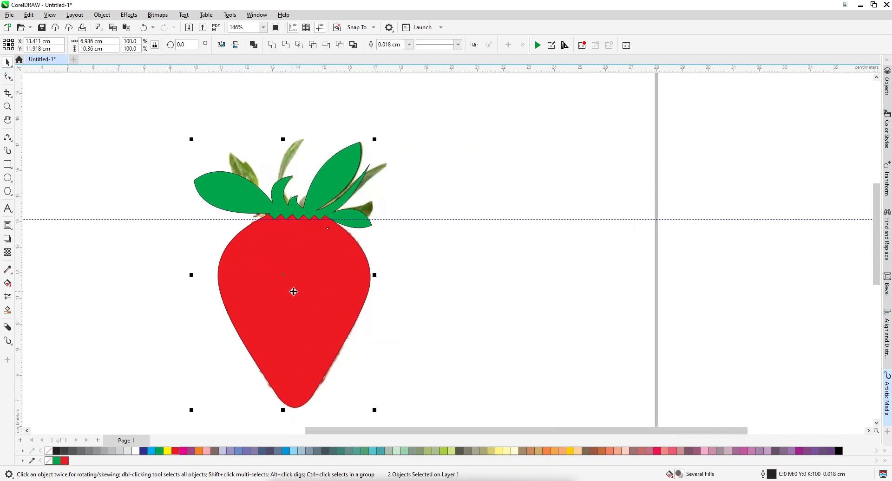
{"action": "left_click", "coordinate": [294, 292]}
{"action": "left_click", "coordinate": [49, 460]}
Draw a 0.18 cm circle over a seed and copy it onto the seeds in the strawberry's upper middle
{"action": "scroll", "coordinate": [294, 229], "scroll_direction": "up", "scroll_amount": 6}
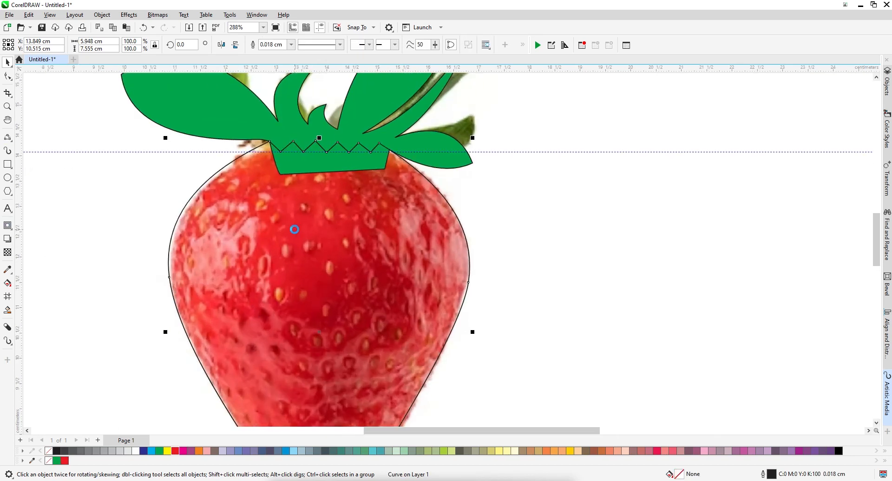
{"action": "left_click", "coordinate": [7, 178]}
{"action": "scroll", "coordinate": [340, 223], "scroll_direction": "up", "scroll_amount": 2}
{"action": "mouse_move", "coordinate": [317, 204]}
{"action": "left_mouse_down"}
{"action": "mouse_move", "coordinate": [333, 220]}
{"action": "mouse_move", "coordinate": [319, 247]}
{"action": "left_mouse_up"}
{"action": "left_click", "coordinate": [8, 62]}
{"action": "scroll", "coordinate": [356, 209], "scroll_direction": "down", "scroll_amount": 2}
{"action": "scroll", "coordinate": [317, 201], "scroll_direction": "down", "scroll_amount": 1}
{"action": "right_click", "coordinate": [320, 247]}
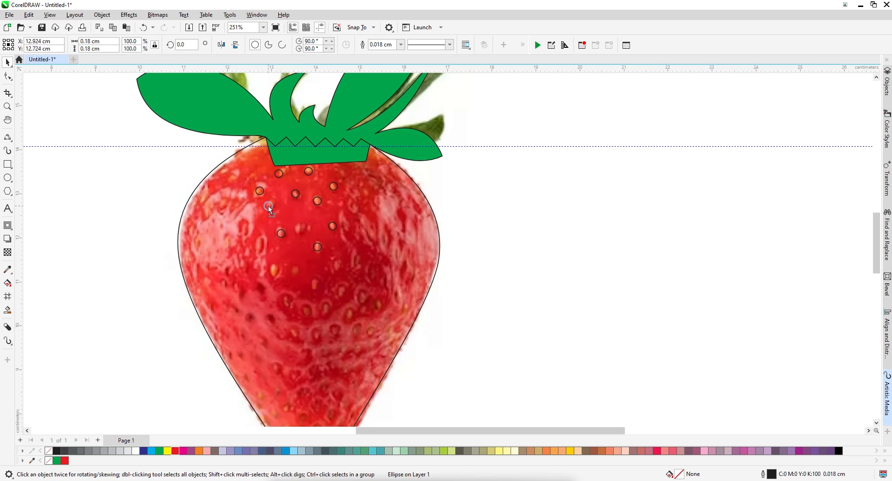
Copy the seed circle onto the seeds across the strawberry's middle and along both upper sides
{"action": "left_click_drag", "start_coordinate": [269, 206], "coordinate": [272, 268]}
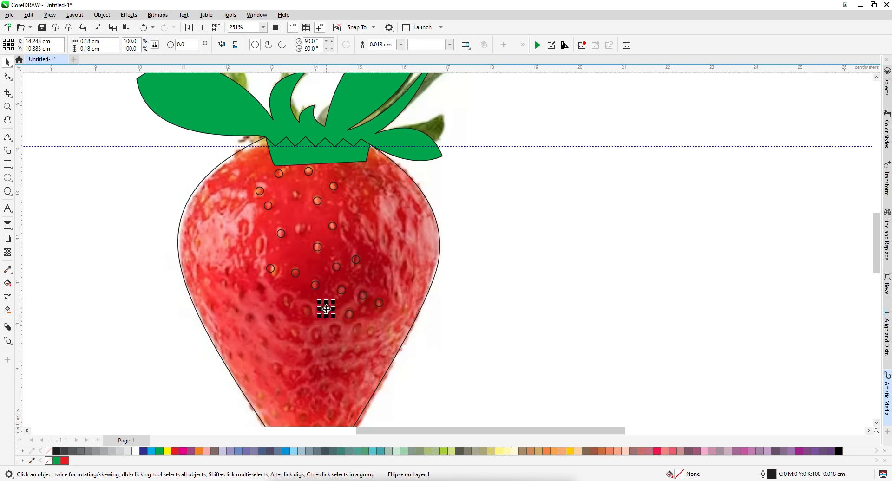
{"action": "left_click_drag", "start_coordinate": [326, 308], "coordinate": [201, 225]}
{"action": "key", "text": "space"}
{"action": "key", "text": "space"}
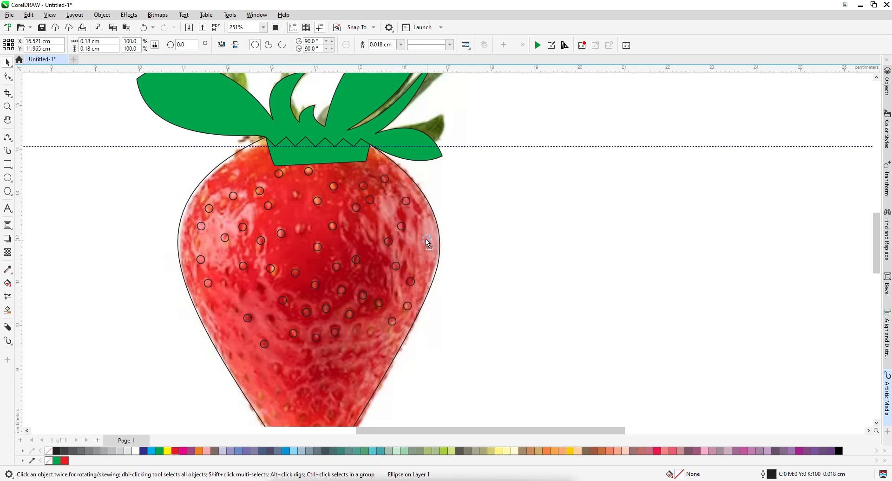
Copy the seed circle onto the remaining seeds at the right edge and down to the strawberry's tip
{"action": "left_click_drag", "start_coordinate": [425, 254], "coordinate": [425, 255]}
{"action": "scroll", "coordinate": [423, 256], "scroll_direction": "down", "scroll_amount": 2}
{"action": "scroll", "coordinate": [377, 279], "scroll_direction": "up", "scroll_amount": 2}
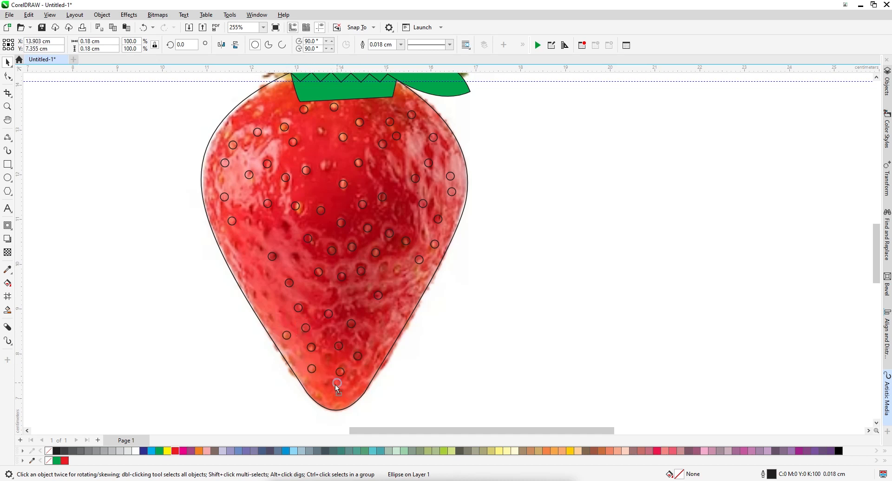
{"action": "left_click_drag", "start_coordinate": [344, 395], "coordinate": [358, 380]}
Fill the strawberry body with the document's red again and clear the selection
{"action": "scroll", "coordinate": [284, 258], "scroll_direction": "down", "scroll_amount": 3}
{"action": "left_click", "coordinate": [297, 356]}
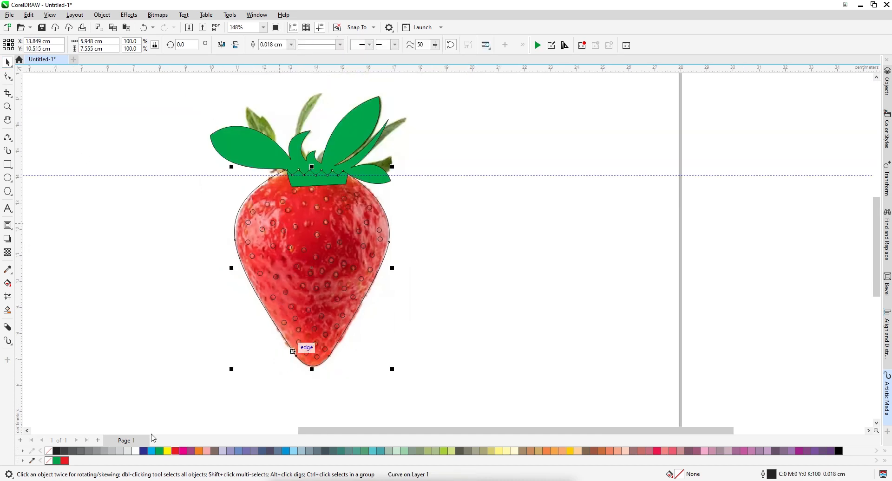
{"action": "left_click", "coordinate": [65, 461]}
{"action": "double_click", "coordinate": [450, 277]}
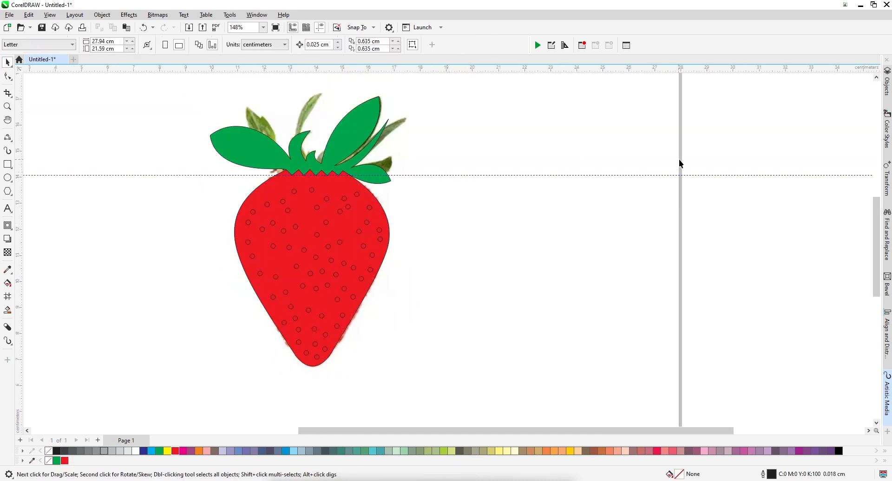
Fill all the seed circles with orange (C0 M45 Y100 K0) and remove their outlines
{"action": "left_click_drag", "start_coordinate": [681, 163], "coordinate": [206, 364]}
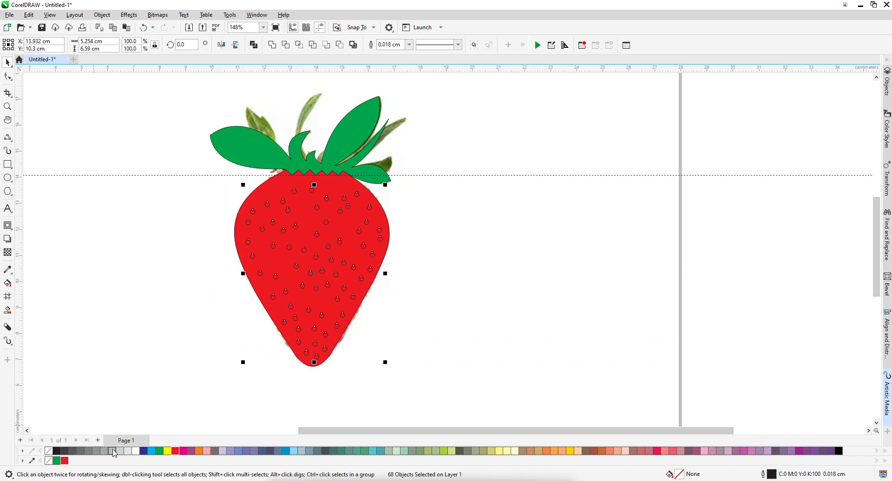
{"action": "left_click", "coordinate": [168, 454]}
{"action": "left_click", "coordinate": [194, 473]}
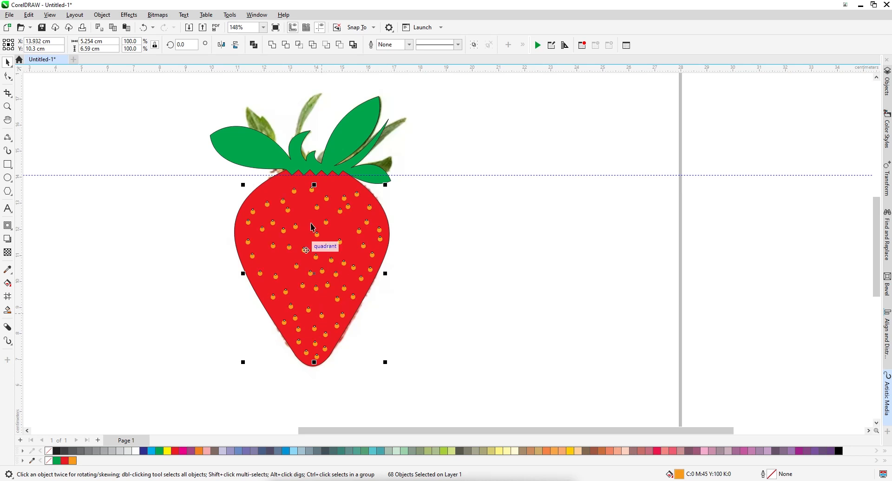
{"action": "left_click", "coordinate": [344, 169], "text": "shift"}
{"action": "left_click_drag", "start_coordinate": [344, 169], "coordinate": [498, 177]}
{"action": "key", "text": "Escape"}
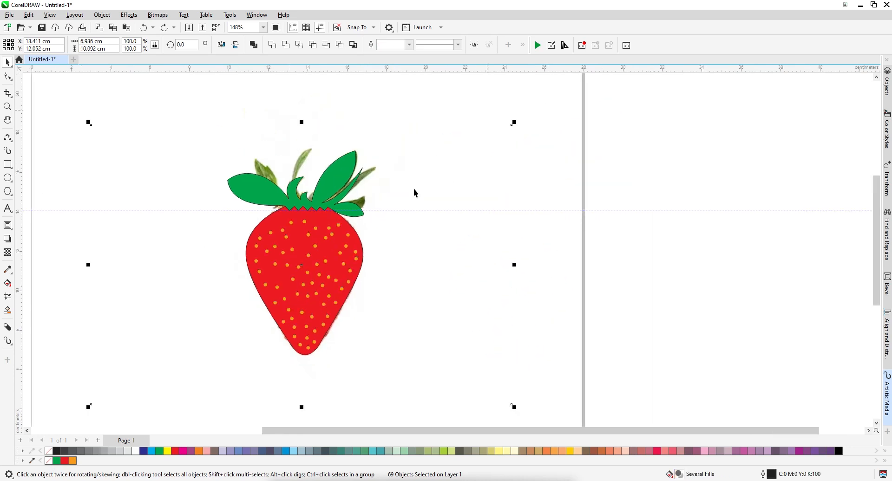
Move the complete strawberry drawing to the right of the photo and delete the horizontal guideline
{"action": "left_click_drag", "start_coordinate": [637, 122], "coordinate": [194, 362]}
{"action": "left_click_drag", "start_coordinate": [261, 191], "coordinate": [429, 191]}
{"action": "scroll", "coordinate": [511, 321], "scroll_direction": "up", "scroll_amount": 1}
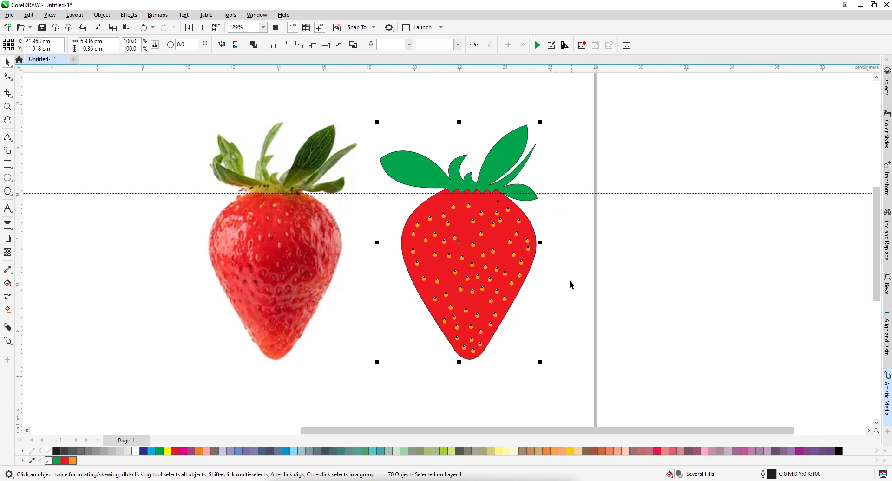
{"action": "left_click", "coordinate": [562, 195]}
{"action": "key", "text": "Delete"}
Draw a U-shaped shading curve about 5 by 5.6 cm inside the strawberry body, from its left edge around to its right edge
{"action": "scroll", "coordinate": [449, 316], "scroll_direction": "down", "scroll_amount": 3}
{"action": "scroll", "coordinate": [446, 260], "scroll_direction": "up", "scroll_amount": 4}
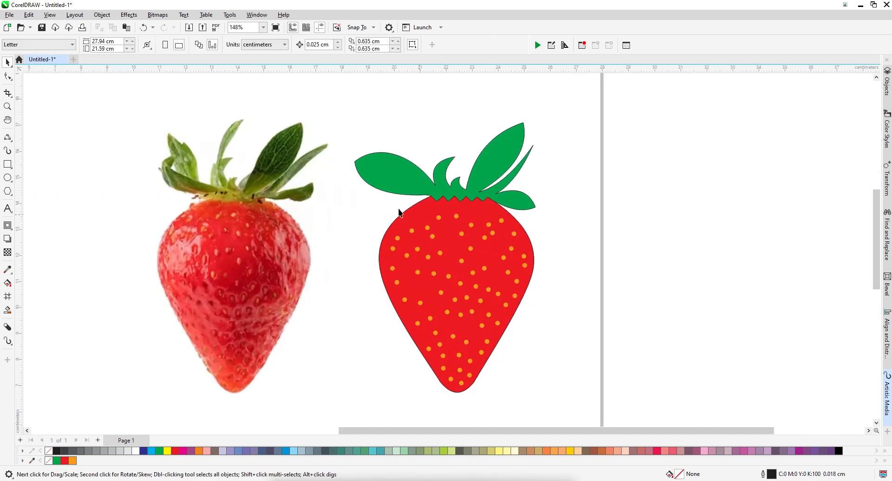
{"action": "scroll", "coordinate": [399, 213], "scroll_direction": "down", "scroll_amount": 3}
{"action": "scroll", "coordinate": [453, 269], "scroll_direction": "up", "scroll_amount": 2}
{"action": "scroll", "coordinate": [453, 269], "scroll_direction": "down", "scroll_amount": 2}
{"action": "scroll", "coordinate": [459, 263], "scroll_direction": "up", "scroll_amount": 3}
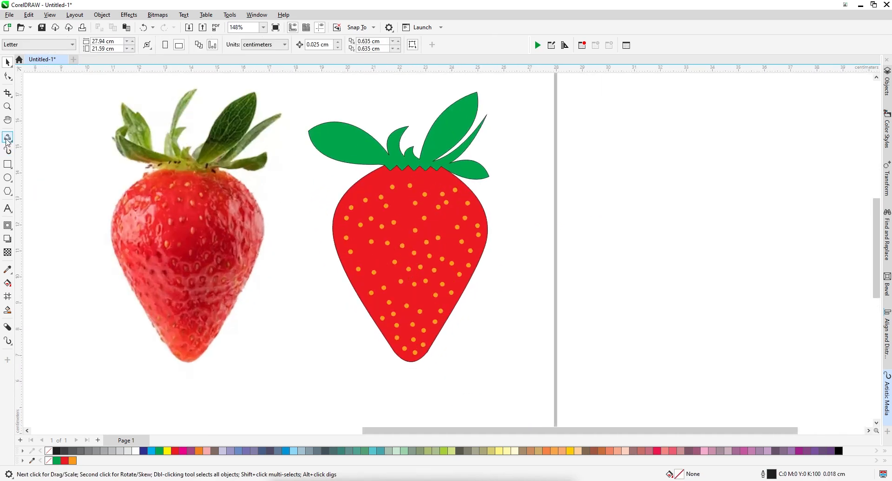
{"action": "left_click", "coordinate": [8, 137]}
{"action": "left_click_drag", "start_coordinate": [344, 196], "coordinate": [477, 172]}
{"action": "left_click", "coordinate": [360, 262]}
{"action": "left_click", "coordinate": [413, 337]}
{"action": "scroll", "coordinate": [461, 251], "scroll_direction": "up", "scroll_amount": 2}
{"action": "left_click", "coordinate": [487, 215]}
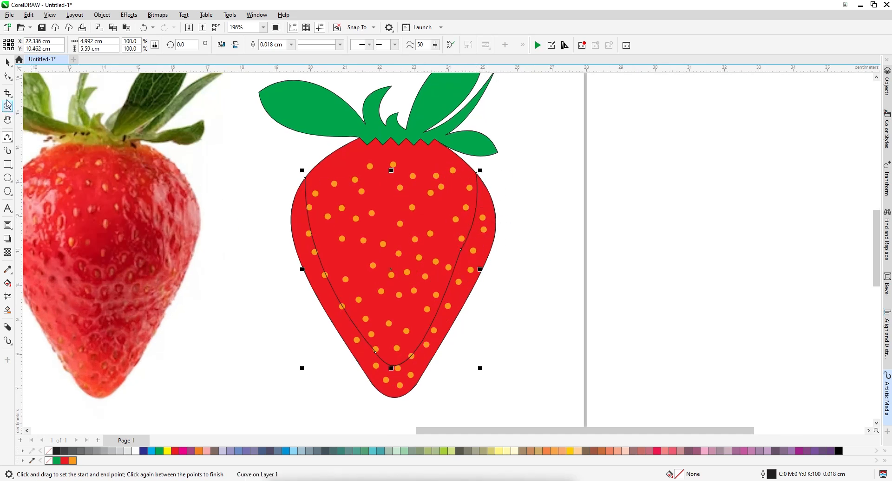
Smooth the shading curve by removing the node midway up its right side and adjusting its two nodes near the bottom
{"action": "left_click", "coordinate": [7, 76]}
{"action": "double_click", "coordinate": [415, 350]}
{"action": "double_click", "coordinate": [461, 249]}
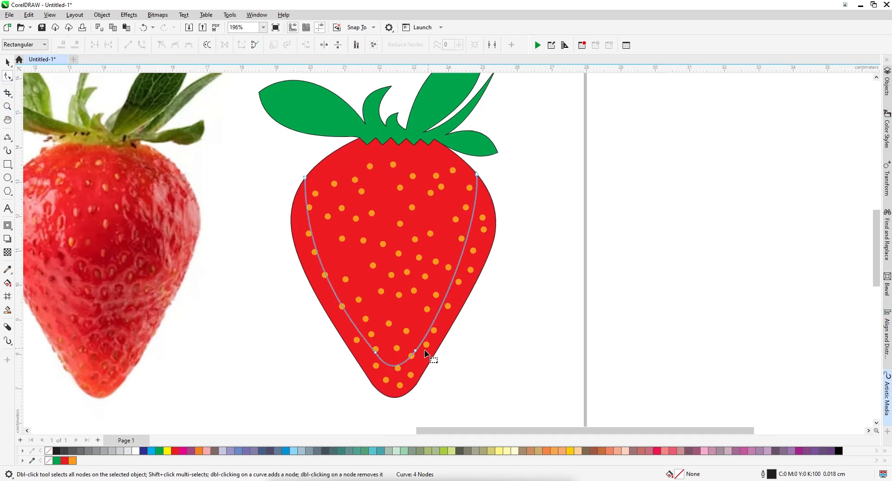
{"action": "left_click_drag", "start_coordinate": [376, 352], "coordinate": [373, 349]}
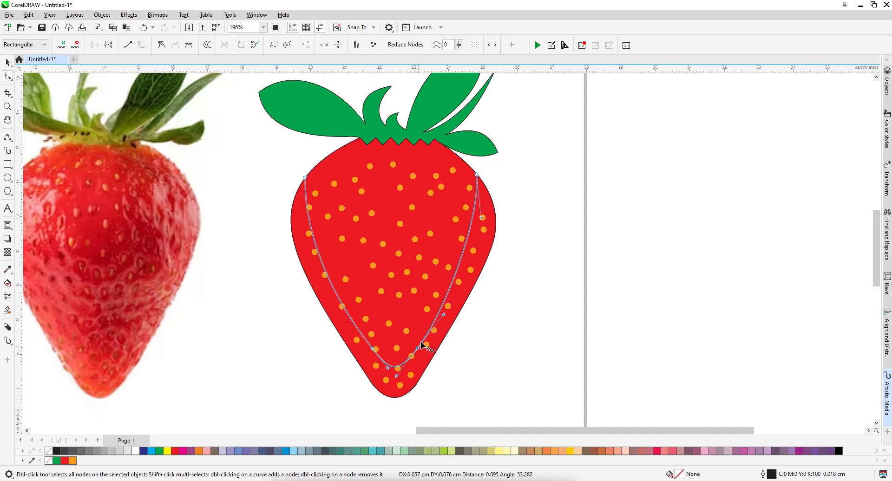
{"action": "scroll", "coordinate": [389, 283], "scroll_direction": "down", "scroll_amount": 2}
{"action": "left_click", "coordinate": [8, 64]}
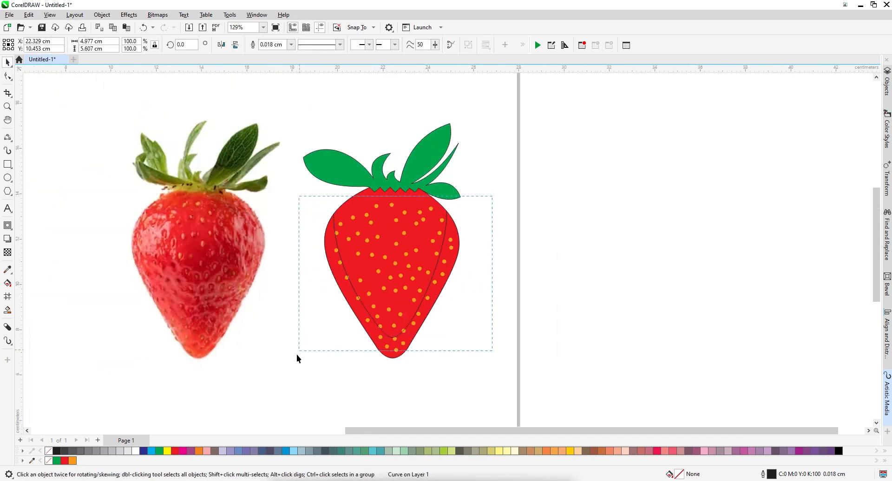
Cut all the seed dots and use Smart Fill to create an outline-free shape between the shading curve and the body's edge
{"action": "left_click_drag", "start_coordinate": [297, 355], "coordinate": [298, 355]}
{"action": "key", "text": "Delete"}
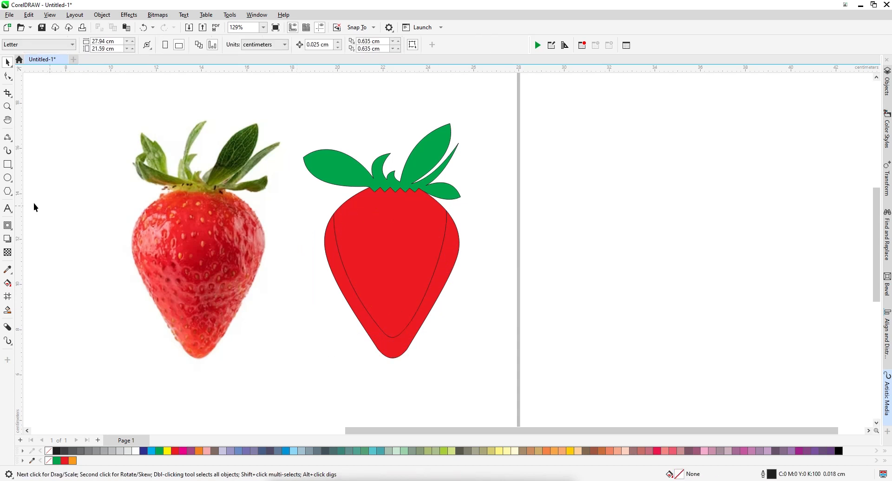
{"action": "left_click", "coordinate": [7, 311]}
{"action": "left_click", "coordinate": [338, 268]}
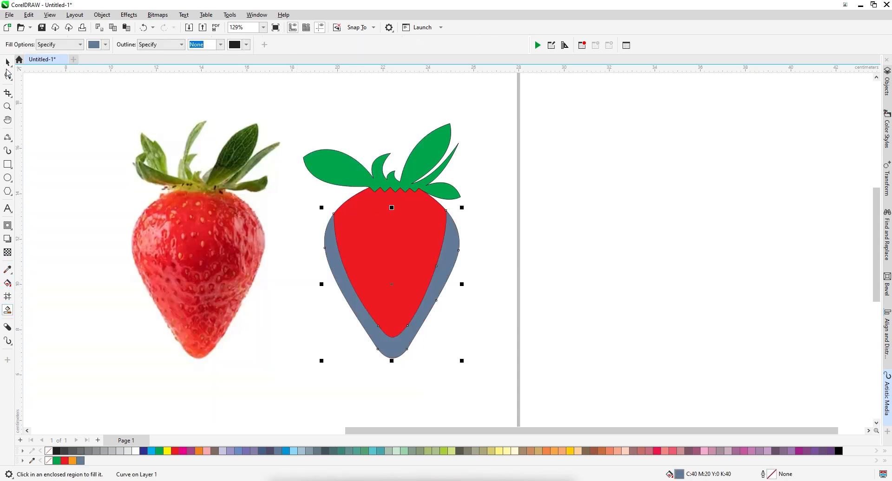
Delete the inner shading curve and paste the orange seed dots back onto the strawberry
{"action": "left_click", "coordinate": [7, 62]}
{"action": "left_click", "coordinate": [511, 202]}
{"action": "left_click", "coordinate": [445, 220]}
{"action": "key", "text": "Delete"}
{"action": "scroll", "coordinate": [423, 220], "scroll_direction": "up", "scroll_amount": 1}
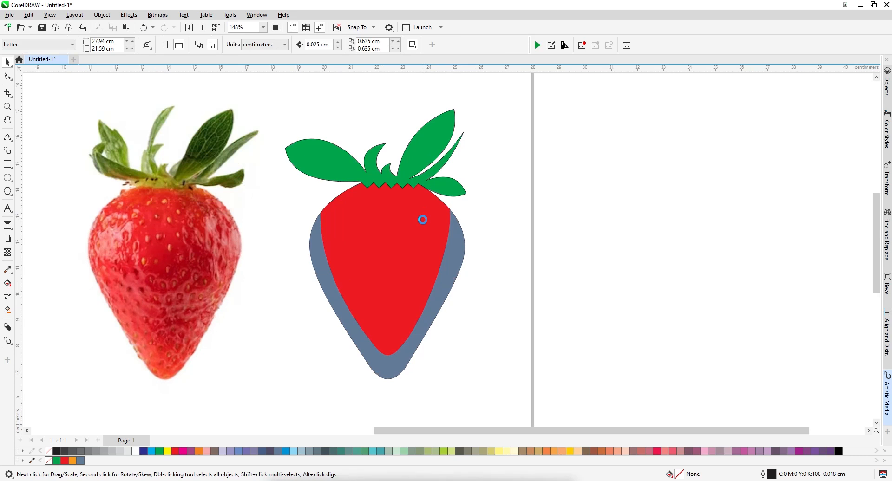
{"action": "key", "text": "ctrl+v"}
Fill the shading band along the strawberry's edge with dark red (C13 M100 Y100 K6)
{"action": "left_click", "coordinate": [342, 337]}
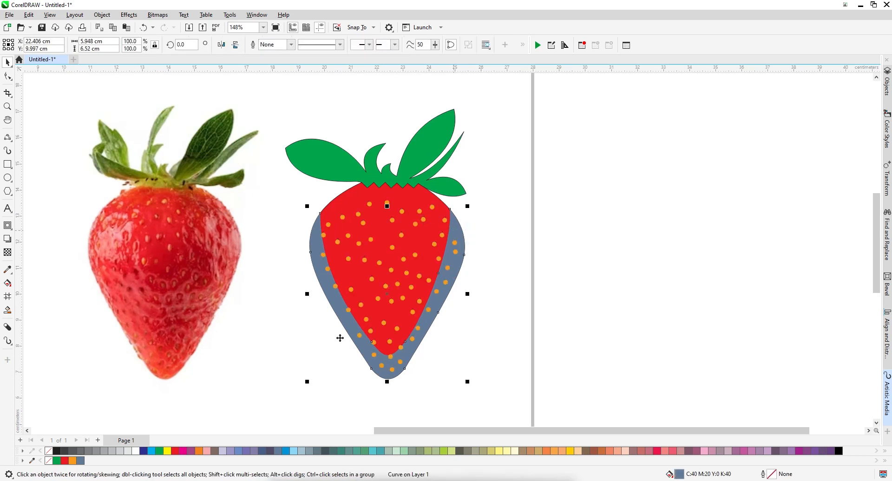
{"action": "left_click", "coordinate": [177, 450]}
{"action": "left_click", "coordinate": [212, 463]}
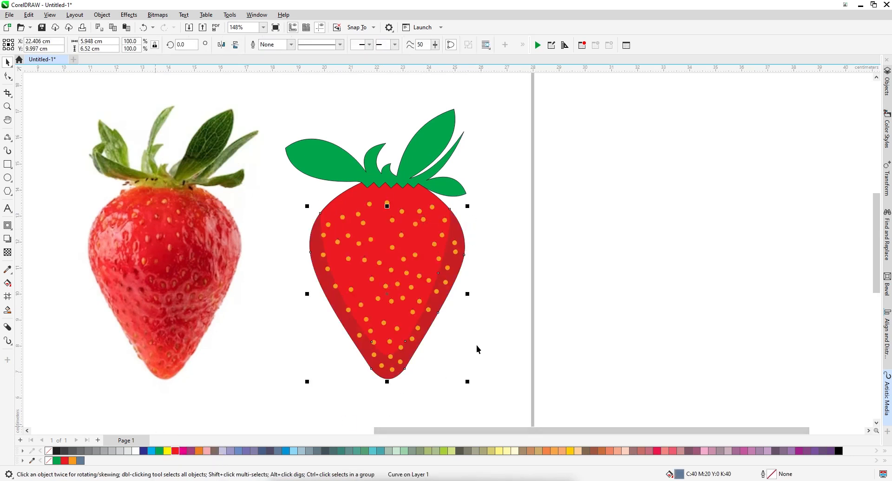
{"action": "left_click", "coordinate": [564, 317]}
{"action": "scroll", "coordinate": [563, 317], "scroll_direction": "down", "scroll_amount": 1}
{"action": "scroll", "coordinate": [440, 241], "scroll_direction": "up", "scroll_amount": 1}
Raise the bottom of the shading band's inner edge, adding a node at its lowest point and deleting the lower-left node
{"action": "left_click", "coordinate": [414, 322]}
{"action": "scroll", "coordinate": [386, 344], "scroll_direction": "up", "scroll_amount": 1}
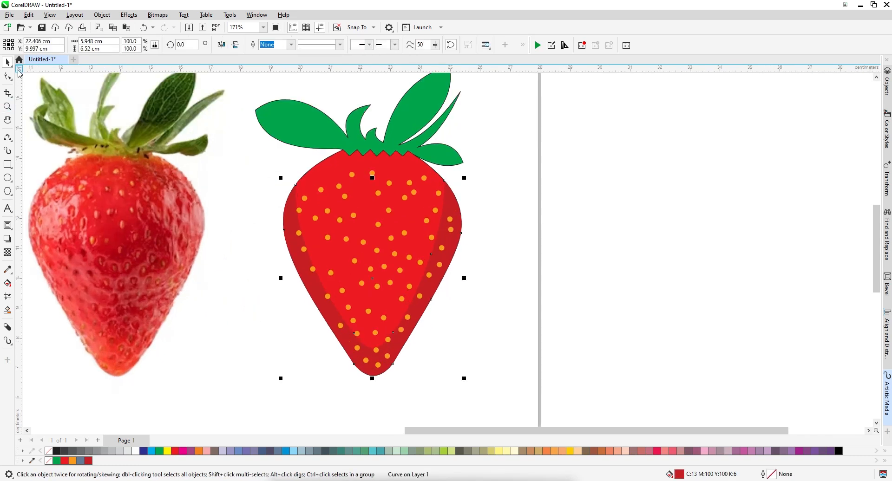
{"action": "key", "text": "F10"}
{"action": "left_click_drag", "start_coordinate": [354, 334], "coordinate": [353, 334]}
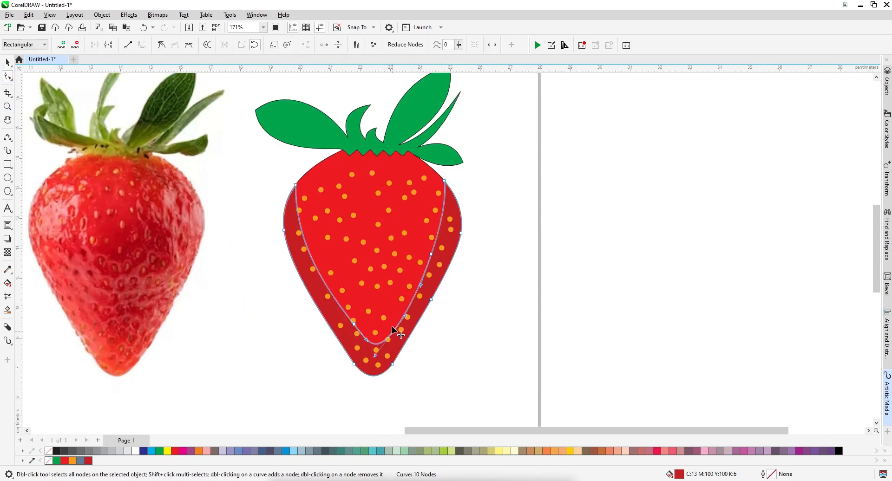
{"action": "double_click", "coordinate": [372, 339]}
{"action": "double_click", "coordinate": [354, 324]}
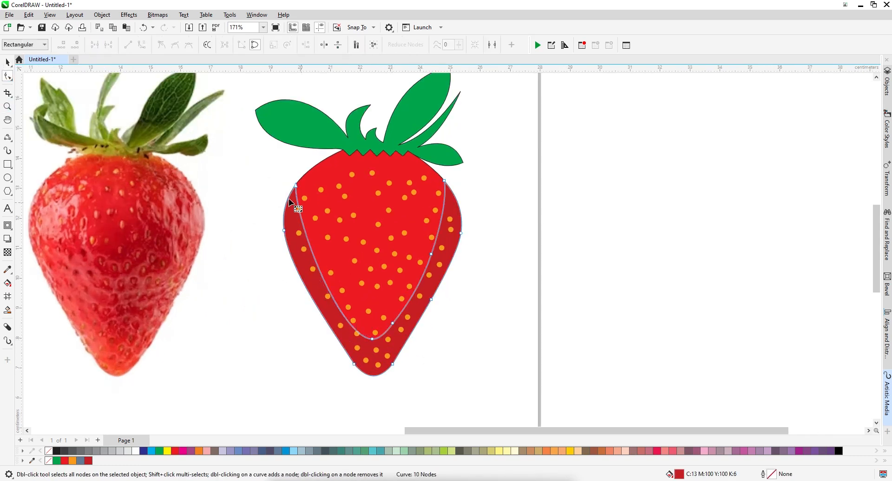
Smooth the band's inner edge by bending its left side, deleting the two extra right-side nodes and reshaping the right curve
{"action": "left_click_drag", "start_coordinate": [341, 337], "coordinate": [327, 311]}
{"action": "double_click", "coordinate": [392, 323]}
{"action": "left_click", "coordinate": [431, 255]}
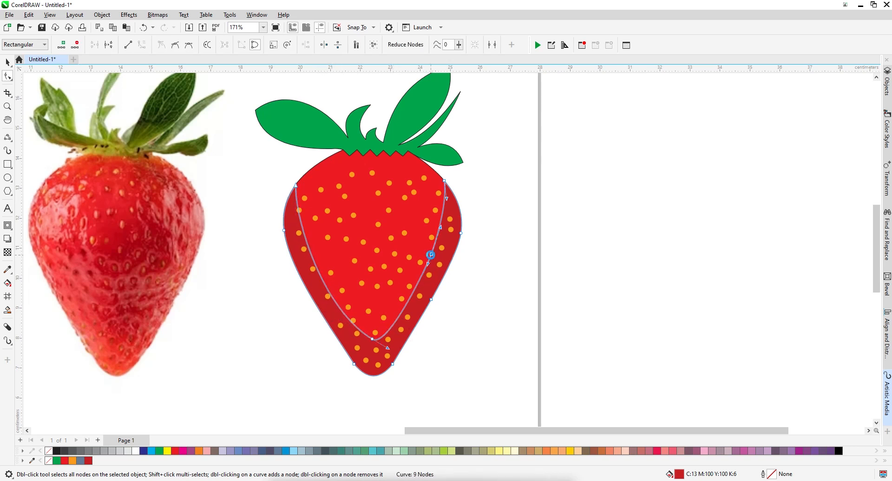
{"action": "double_click", "coordinate": [431, 255]}
{"action": "scroll", "coordinate": [370, 255], "scroll_direction": "down", "scroll_amount": 2}
{"action": "scroll", "coordinate": [369, 315], "scroll_direction": "up", "scroll_amount": 2}
{"action": "left_click_drag", "start_coordinate": [372, 319], "coordinate": [396, 313]}
{"action": "scroll", "coordinate": [385, 283], "scroll_direction": "down", "scroll_amount": 3}
{"action": "scroll", "coordinate": [391, 309], "scroll_direction": "up", "scroll_amount": 3}
{"action": "scroll", "coordinate": [381, 270], "scroll_direction": "down", "scroll_amount": 3}
{"action": "scroll", "coordinate": [377, 268], "scroll_direction": "up", "scroll_amount": 2}
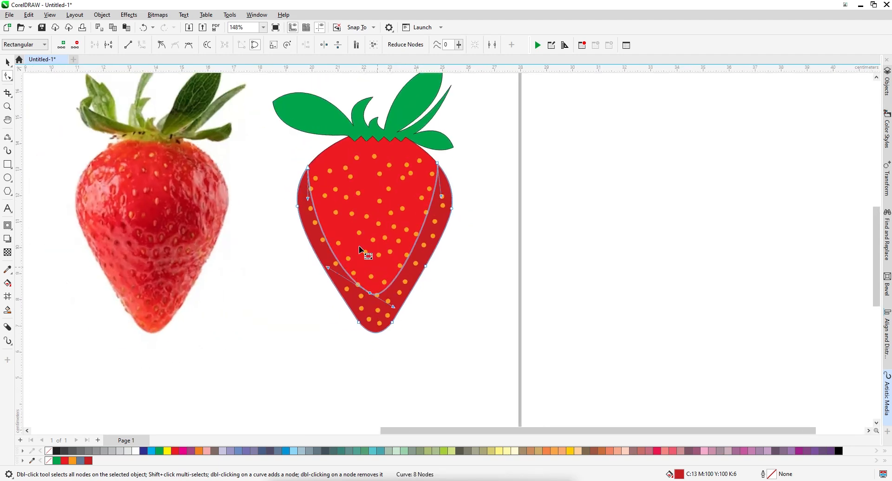
{"action": "left_click", "coordinate": [599, 271]}
Group all the orange seed dots and place a slightly offset copy of the group
{"action": "scroll", "coordinate": [457, 289], "scroll_direction": "down", "scroll_amount": 2}
{"action": "scroll", "coordinate": [439, 216], "scroll_direction": "up", "scroll_amount": 3}
{"action": "left_click_drag", "start_coordinate": [521, 156], "coordinate": [275, 375]}
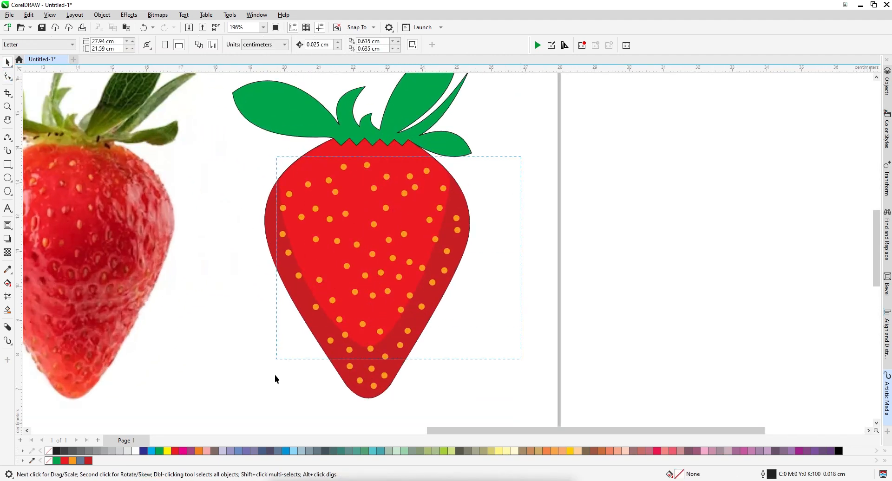
{"action": "scroll", "coordinate": [391, 147], "scroll_direction": "up", "scroll_amount": 1}
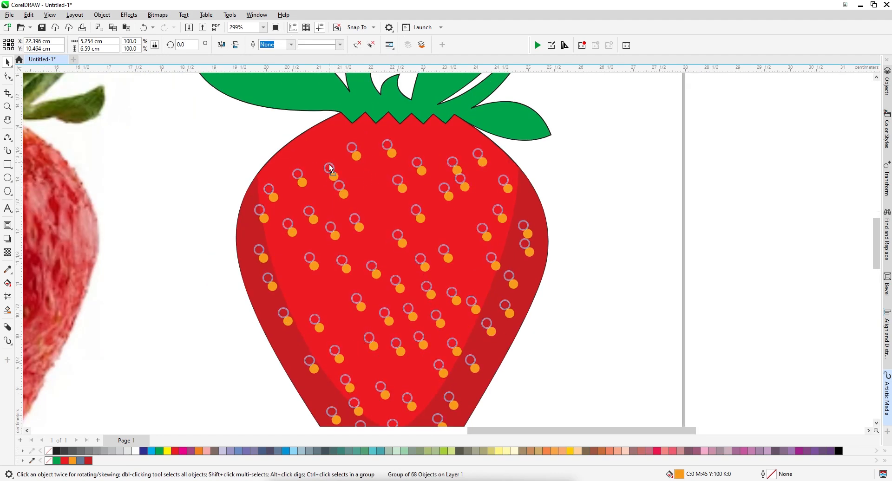
{"action": "scroll", "coordinate": [344, 155], "scroll_direction": "up", "scroll_amount": 1}
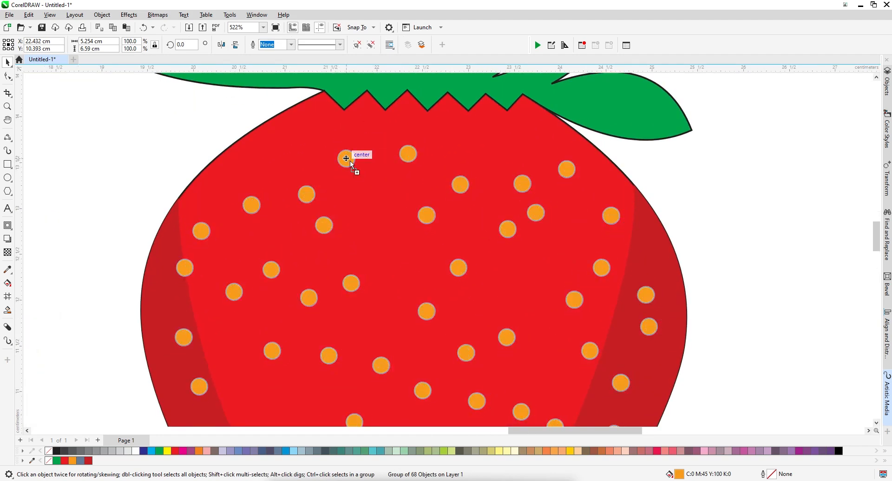
Give the copied seed group a black outline with no fill, offset slightly to the lower right of the orange dots
{"action": "right_click", "coordinate": [57, 452]}
{"action": "scroll", "coordinate": [478, 177], "scroll_direction": "up", "scroll_amount": 2}
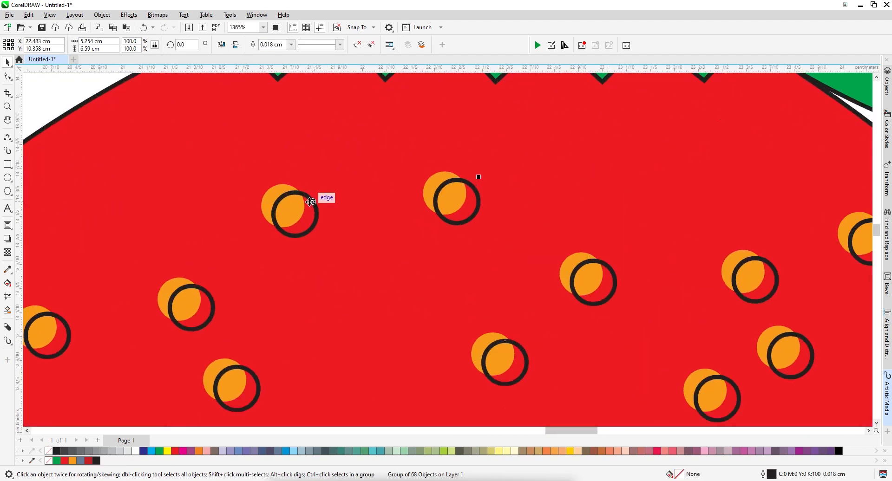
{"action": "scroll", "coordinate": [299, 222], "scroll_direction": "down", "scroll_amount": 3}
{"action": "scroll", "coordinate": [300, 222], "scroll_direction": "up", "scroll_amount": 2}
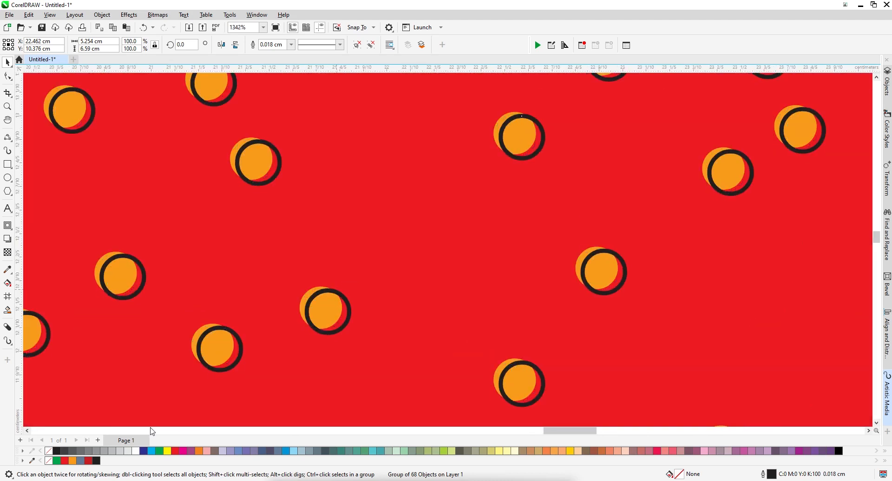
Try a dark red outline on the copied seed group, returning it to black
{"action": "right_click", "coordinate": [89, 461]}
{"action": "scroll", "coordinate": [326, 238], "scroll_direction": "down", "scroll_amount": 4}
{"action": "scroll", "coordinate": [326, 346], "scroll_direction": "up", "scroll_amount": 5}
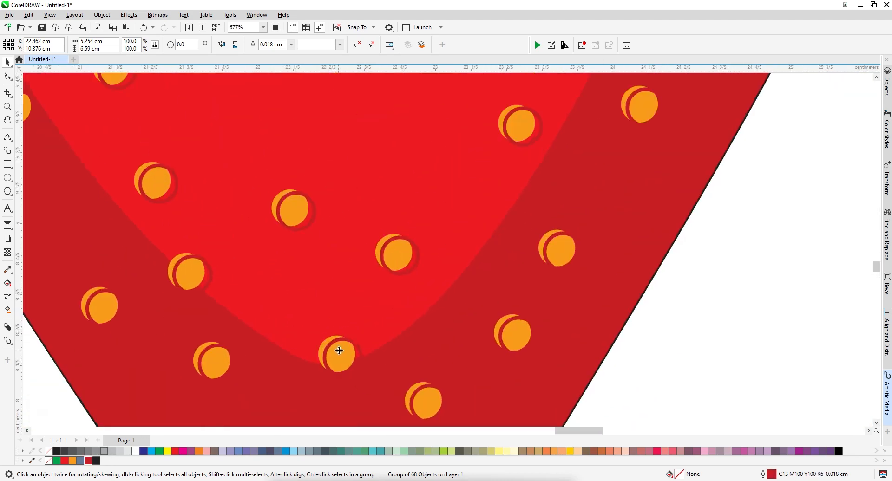
{"action": "right_click", "coordinate": [96, 461]}
{"action": "scroll", "coordinate": [332, 267], "scroll_direction": "down", "scroll_amount": 4}
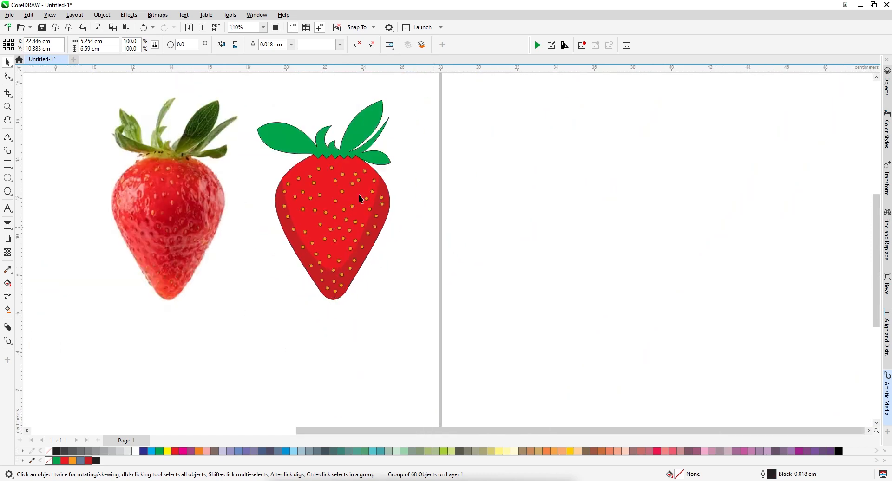
{"action": "key", "text": "Escape"}
Remove the outlines from the green leaf crown and the strawberry body
{"action": "scroll", "coordinate": [321, 148], "scroll_direction": "up", "scroll_amount": 3}
{"action": "scroll", "coordinate": [338, 121], "scroll_direction": "down", "scroll_amount": 5}
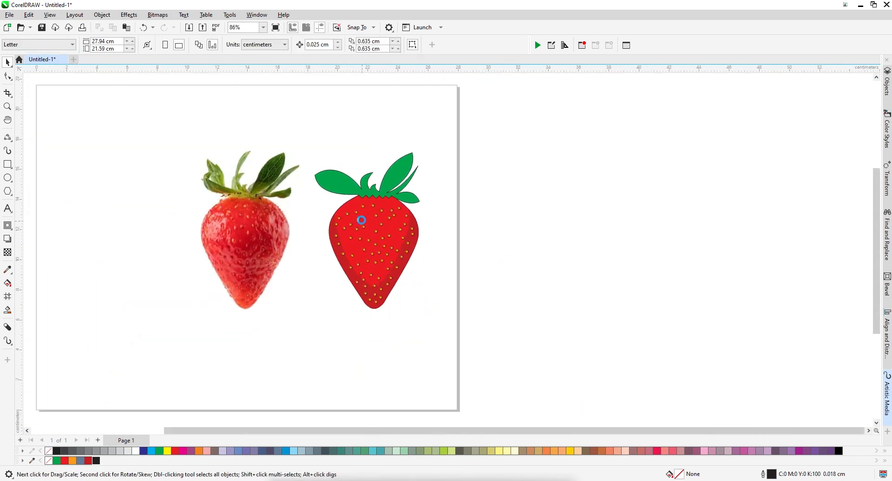
{"action": "scroll", "coordinate": [362, 218], "scroll_direction": "up", "scroll_amount": 3}
{"action": "left_click", "coordinate": [426, 153]}
{"action": "left_click", "coordinate": [246, 295], "text": "shift"}
{"action": "right_click", "coordinate": [48, 461]}
{"action": "key", "text": "Escape"}
{"action": "scroll", "coordinate": [457, 220], "scroll_direction": "down", "scroll_amount": 3}
{"action": "scroll", "coordinate": [429, 213], "scroll_direction": "up", "scroll_amount": 3}
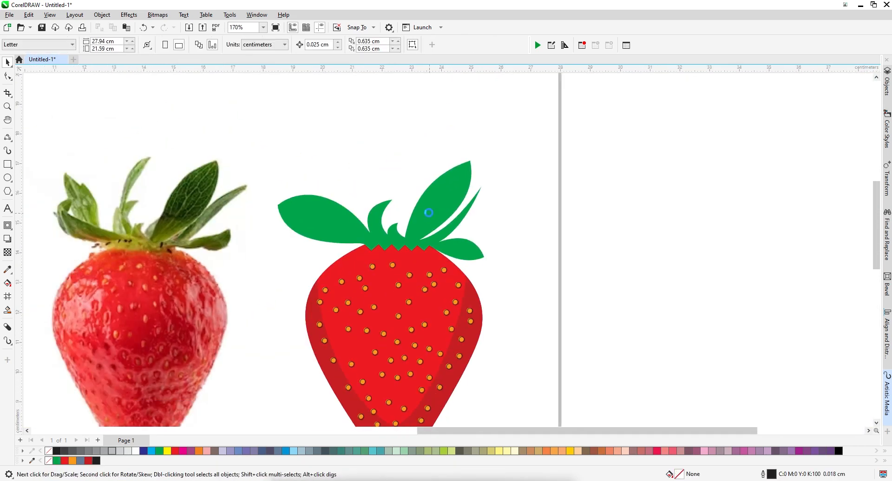
Draw a three-point curve about 2.0 cm wide and 2.3 cm high through the tall right leaf, from its upper edge to its base
{"action": "left_click", "coordinate": [429, 212]}
{"action": "left_click", "coordinate": [7, 138]}
{"action": "scroll", "coordinate": [402, 154], "scroll_direction": "up", "scroll_amount": 1}
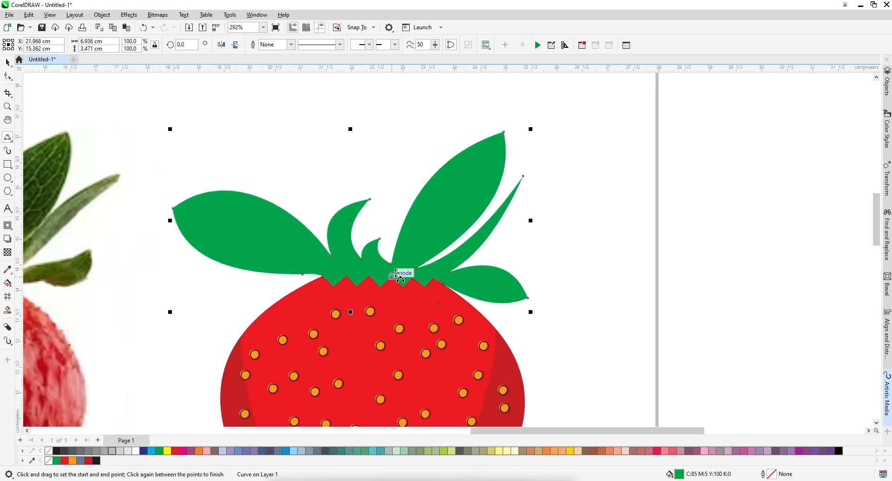
{"action": "left_click_drag", "start_coordinate": [443, 188], "coordinate": [403, 268]}
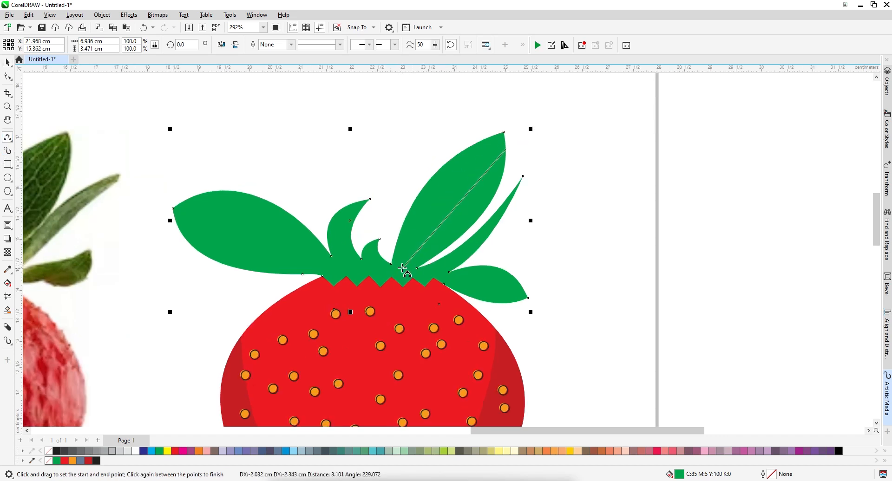
{"action": "left_click", "coordinate": [448, 189]}
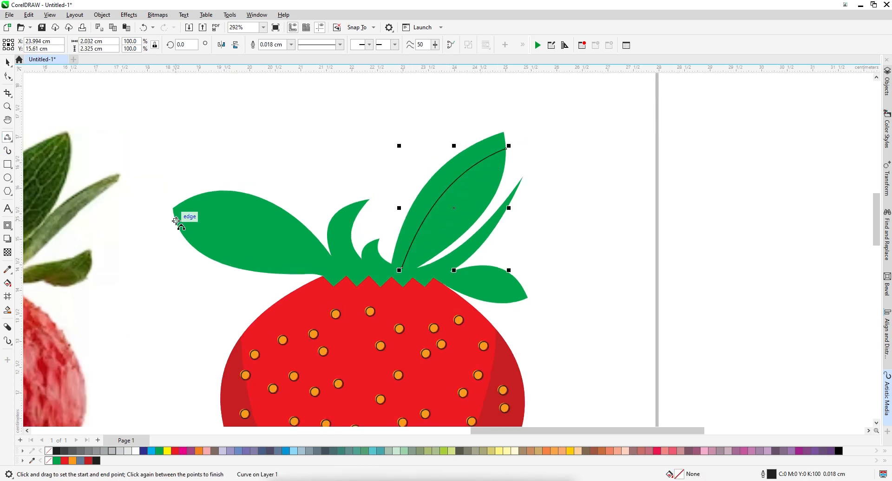
Draw curves along the large left leaf, about 2.9 by 1.4 cm, and from its base to the taller curled leaf's tip
{"action": "left_click_drag", "start_coordinate": [257, 211], "coordinate": [341, 280]}
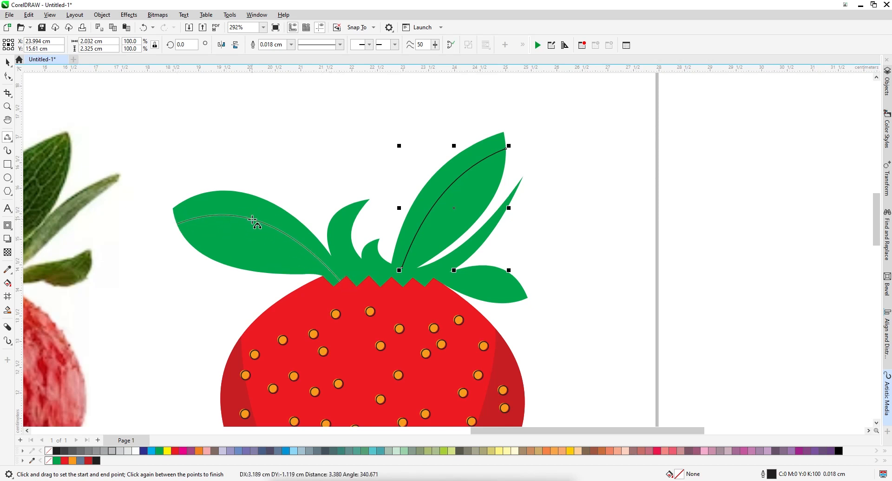
{"action": "key", "text": "ctrl+z"}
{"action": "left_click_drag", "start_coordinate": [329, 273], "coordinate": [333, 270]}
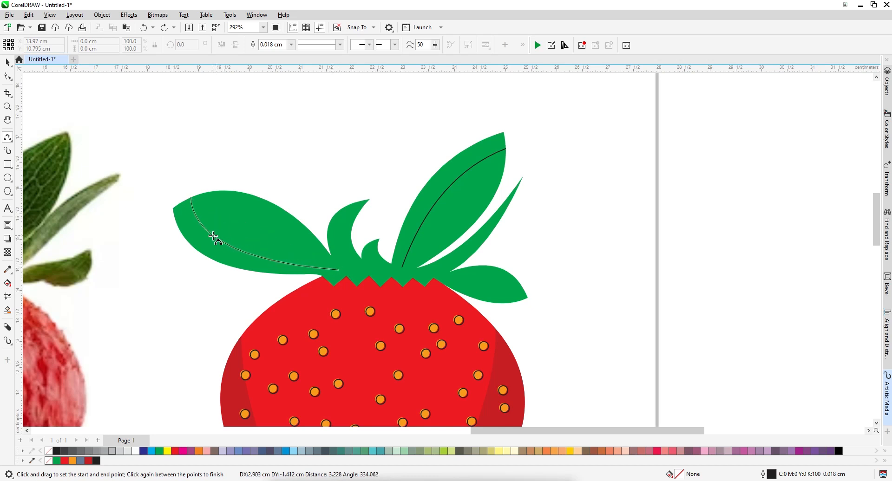
{"action": "left_click", "coordinate": [213, 237]}
{"action": "scroll", "coordinate": [344, 262], "scroll_direction": "up", "scroll_amount": 2}
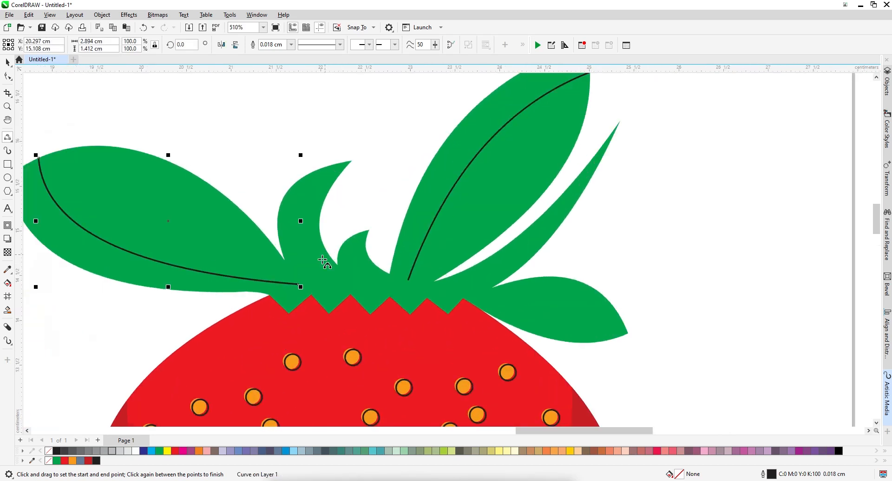
{"action": "left_click_drag", "start_coordinate": [300, 285], "coordinate": [347, 171]}
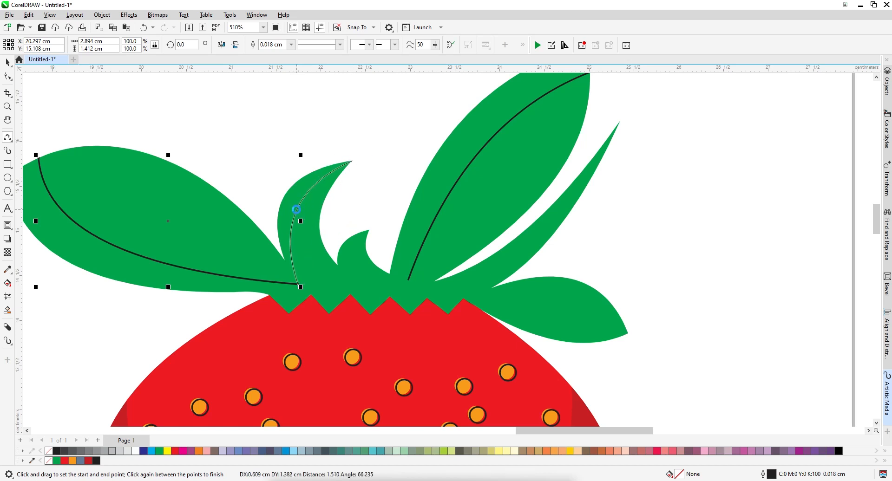
{"action": "left_click", "coordinate": [296, 210]}
{"action": "scroll", "coordinate": [296, 209], "scroll_direction": "down", "scroll_amount": 2}
{"action": "mouse_move", "coordinate": [316, 271]}
{"action": "left_mouse_down"}
{"action": "mouse_move", "coordinate": [294, 242]}
{"action": "mouse_move", "coordinate": [243, 249]}
{"action": "mouse_move", "coordinate": [316, 277]}
{"action": "left_mouse_up"}
{"action": "left_click", "coordinate": [293, 269]}
{"action": "scroll", "coordinate": [312, 273], "scroll_direction": "up", "scroll_amount": 2}
{"action": "left_click", "coordinate": [7, 76]}
{"action": "left_click", "coordinate": [279, 223]}
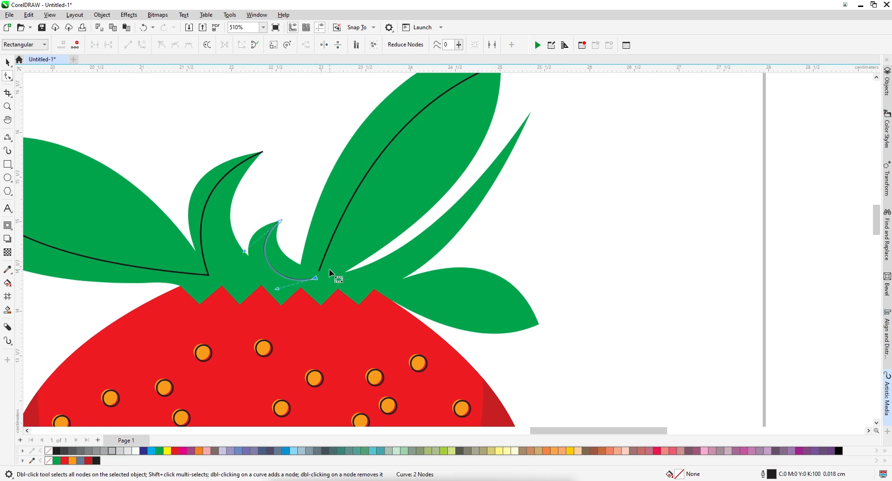
{"action": "key", "text": "Delete"}
Draw a curve from the base of the tall leaf's line to the small curled leaf's tip and lower their shared node slightly
{"action": "left_click", "coordinate": [330, 239]}
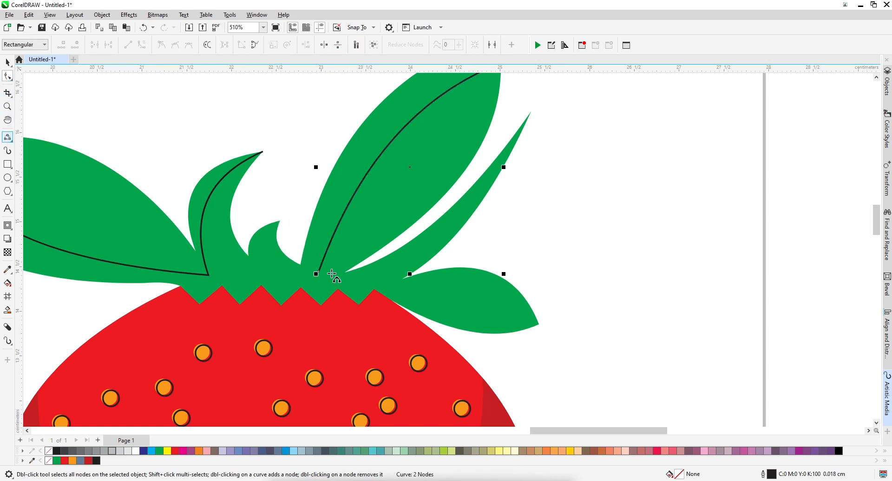
{"action": "left_click_drag", "start_coordinate": [319, 271], "coordinate": [279, 221]}
{"action": "left_click", "coordinate": [268, 251]}
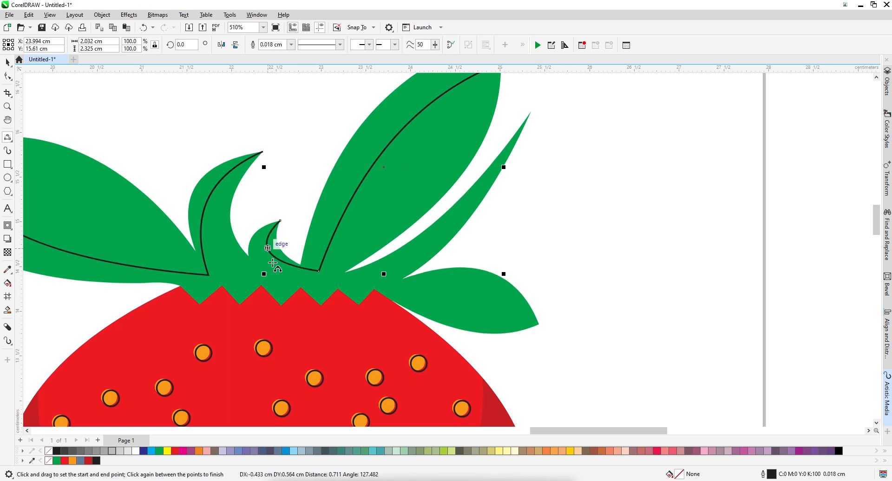
{"action": "left_click", "coordinate": [7, 76]}
{"action": "left_click_drag", "start_coordinate": [320, 272], "coordinate": [314, 284]}
{"action": "scroll", "coordinate": [314, 285], "scroll_direction": "down", "scroll_amount": 3}
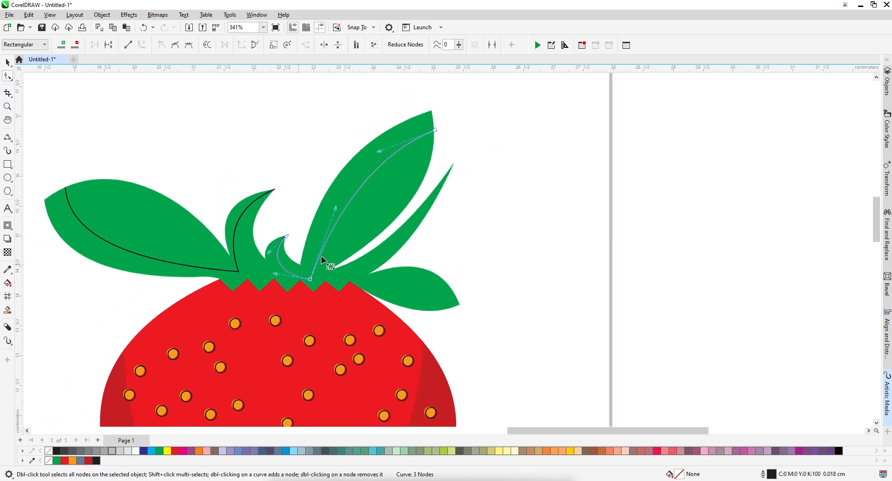
{"action": "scroll", "coordinate": [337, 283], "scroll_direction": "up", "scroll_amount": 2}
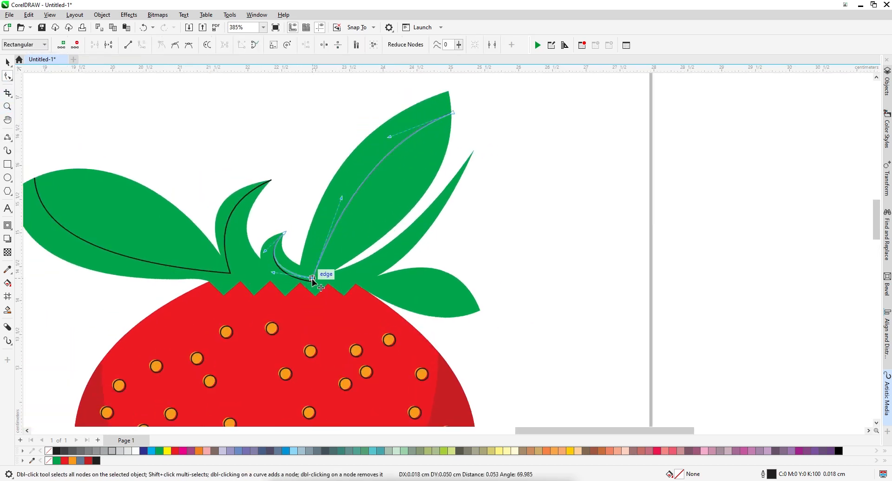
{"action": "scroll", "coordinate": [304, 251], "scroll_direction": "down", "scroll_amount": 1}
{"action": "scroll", "coordinate": [380, 242], "scroll_direction": "down", "scroll_amount": 3}
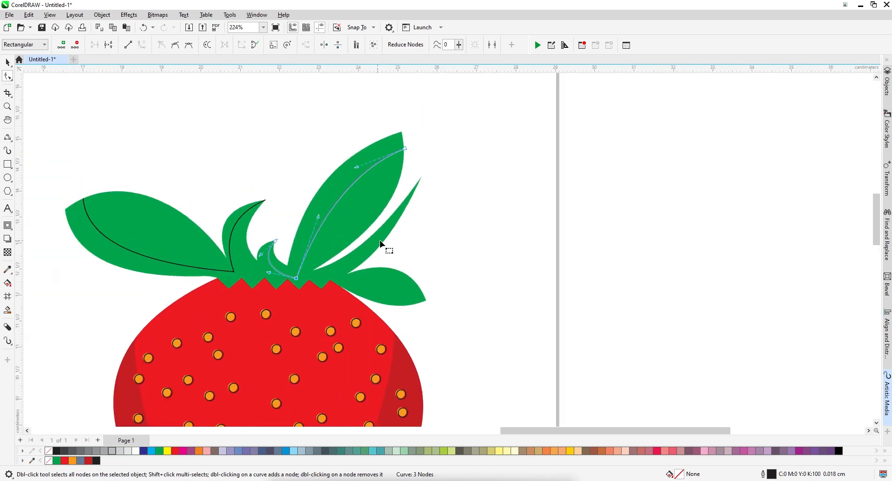
Draw curves from a shared base point along the thin right leaf and the small lower-right leaf, ending near their tips
{"action": "scroll", "coordinate": [363, 255], "scroll_direction": "up", "scroll_amount": 2}
{"action": "left_click", "coordinate": [7, 137]}
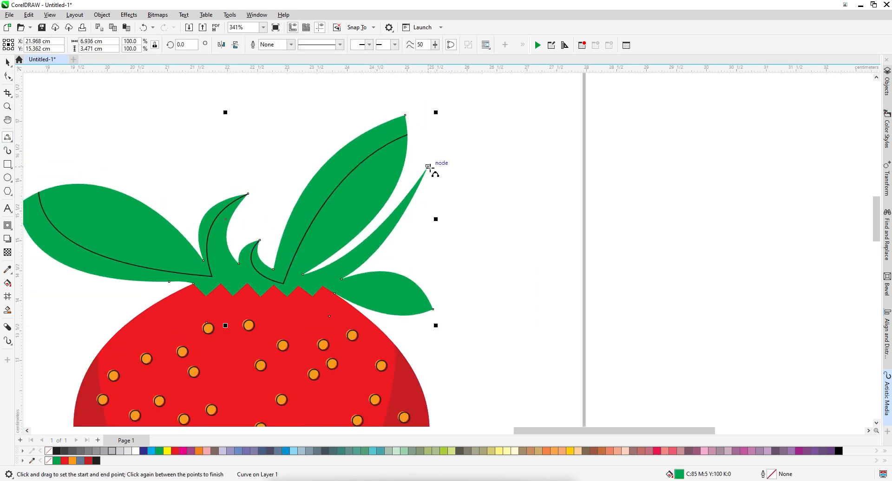
{"action": "left_click_drag", "start_coordinate": [428, 166], "coordinate": [433, 309]}
{"action": "left_click", "coordinate": [358, 253]}
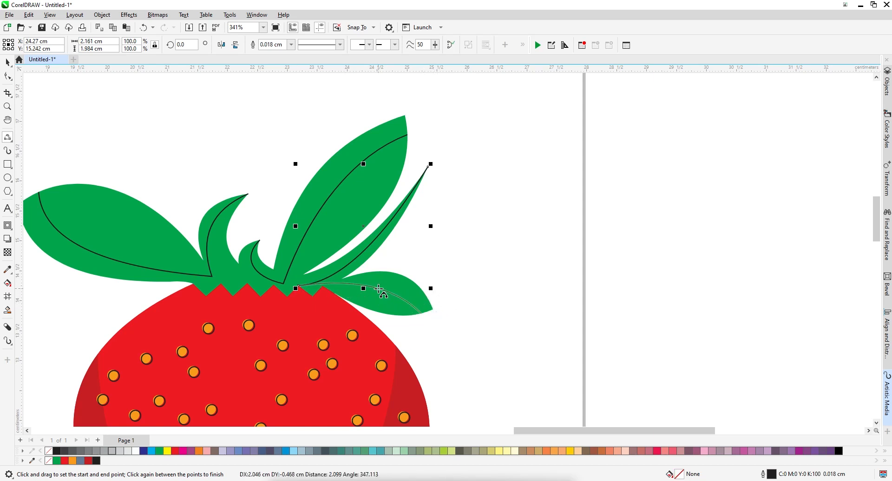
{"action": "left_click", "coordinate": [379, 290]}
Smart-fill the lower-right leaves' outer section, the tall leaf's upper section and the left leaf's upper section as separate blue-grey shapes
{"action": "left_click", "coordinate": [7, 310]}
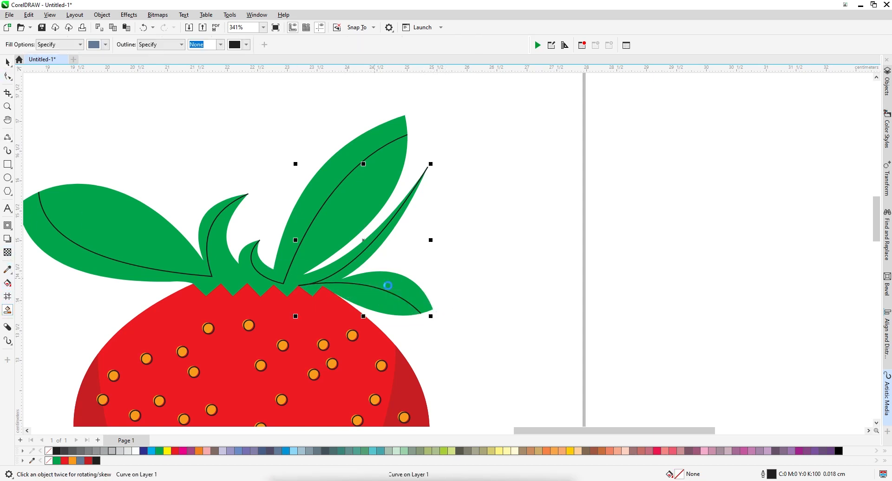
{"action": "left_click", "coordinate": [386, 287]}
{"action": "left_click", "coordinate": [325, 204]}
{"action": "left_click", "coordinate": [124, 232]}
{"action": "scroll", "coordinate": [241, 218], "scroll_direction": "down", "scroll_amount": 1}
{"action": "key", "text": "space"}
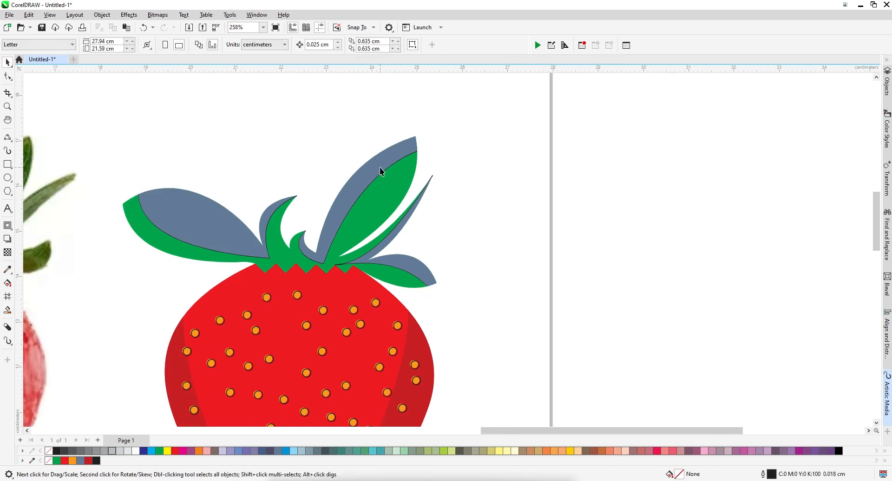
Recolour the three blue-grey leaf sections light green, C70 M0 Y100 K0
{"action": "left_click", "coordinate": [380, 167], "text": "shift"}
{"action": "left_click", "coordinate": [386, 237], "text": "shift"}
{"action": "left_click", "coordinate": [160, 452]}
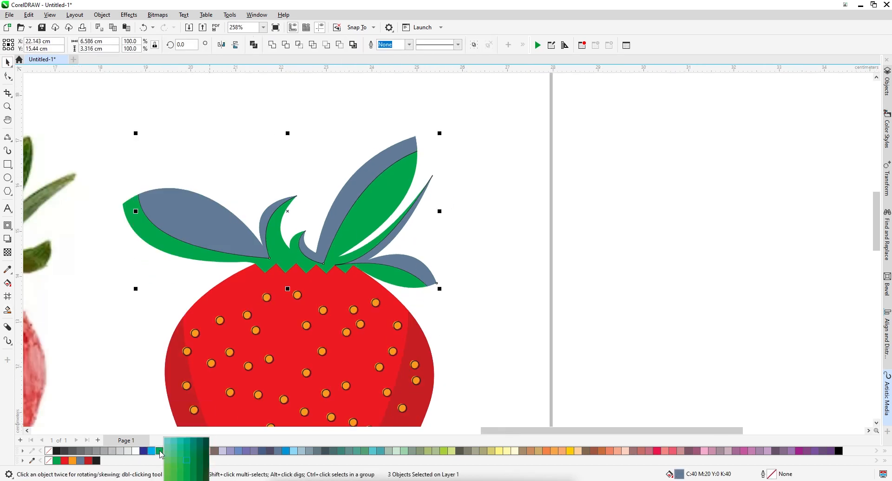
{"action": "left_click", "coordinate": [175, 471]}
{"action": "left_click", "coordinate": [439, 322]}
Delete the black dividing line under the left leaves' light green section, cutting that section out first and pasting it back
{"action": "left_click", "coordinate": [266, 236]}
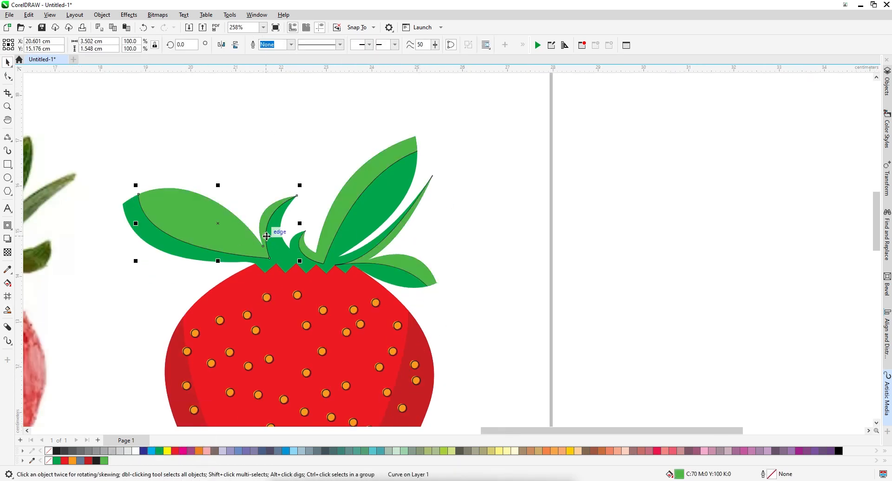
{"action": "key", "text": "Delete"}
{"action": "key", "text": "ctrl+z"}
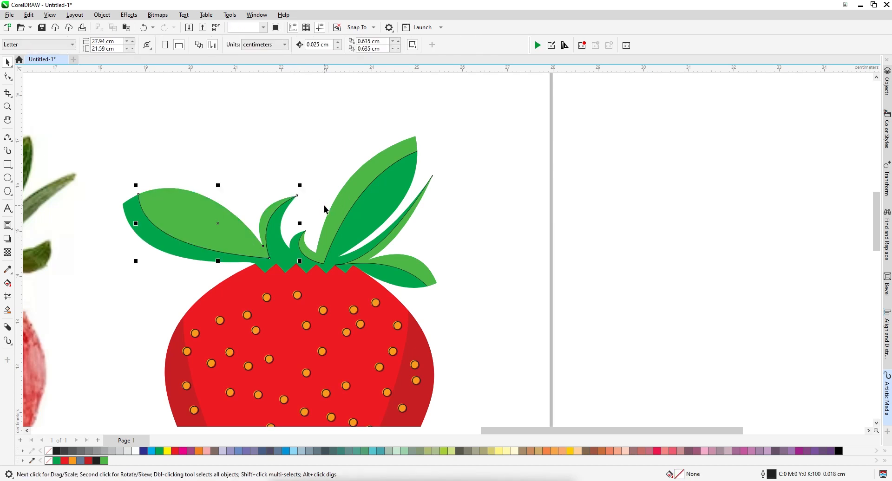
{"action": "key", "text": "ctrl+x"}
{"action": "scroll", "coordinate": [273, 206], "scroll_direction": "up", "scroll_amount": 1}
{"action": "left_click", "coordinate": [283, 206]}
{"action": "key", "text": "Delete"}
{"action": "key", "text": "ctrl+v"}
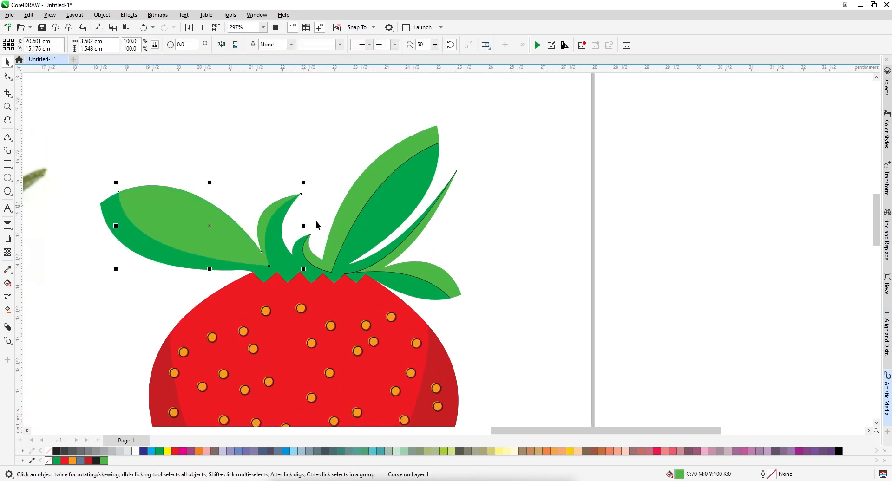
Cut the tall leaf's light green section, delete the black line beneath it and paste the section back
{"action": "left_click", "coordinate": [355, 226]}
{"action": "left_click", "coordinate": [356, 205]}
{"action": "key", "text": "ctrl+x"}
{"action": "left_click", "coordinate": [364, 208]}
{"action": "key", "text": "Delete"}
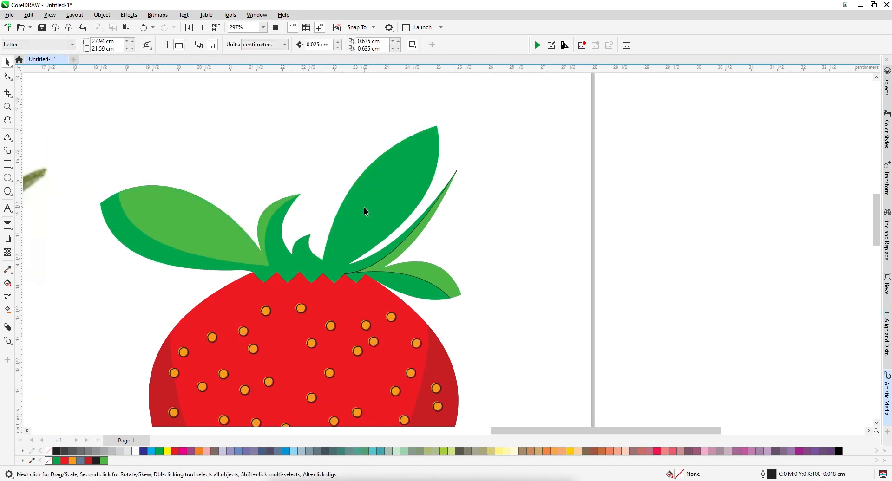
{"action": "key", "text": "ctrl+v"}
{"action": "left_click", "coordinate": [414, 231]}
{"action": "left_click", "coordinate": [393, 213]}
{"action": "key", "text": "ctrl+x"}
{"action": "left_click", "coordinate": [377, 190]}
{"action": "key", "text": "Delete"}
{"action": "key", "text": "ctrl+v"}
{"action": "left_click_drag", "start_coordinate": [425, 215], "coordinate": [381, 199]}
{"action": "key", "text": "ctrl+z"}
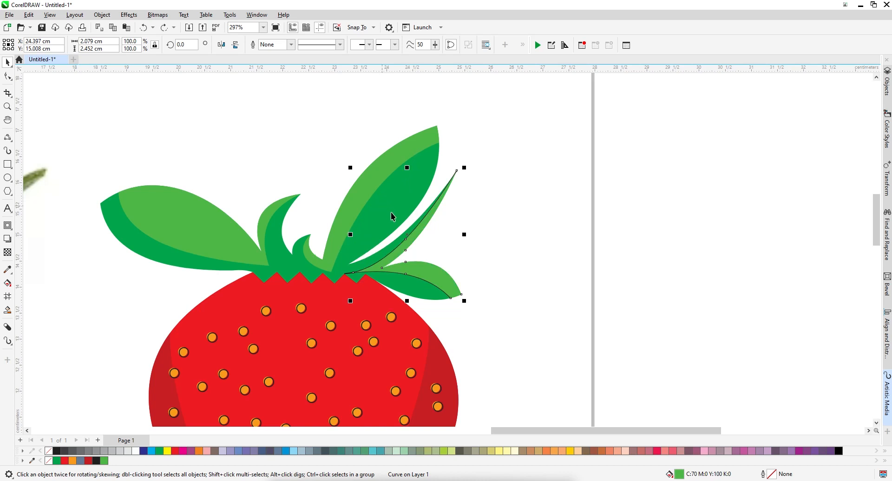
Cut the lower-right leaves' light green section, delete the black line beneath it and paste the section back
{"action": "key", "text": "ctrl+x"}
{"action": "left_click", "coordinate": [406, 238]}
{"action": "key", "text": "Delete"}
{"action": "key", "text": "ctrl+v"}
{"action": "scroll", "coordinate": [487, 250], "scroll_direction": "down", "scroll_amount": 3}
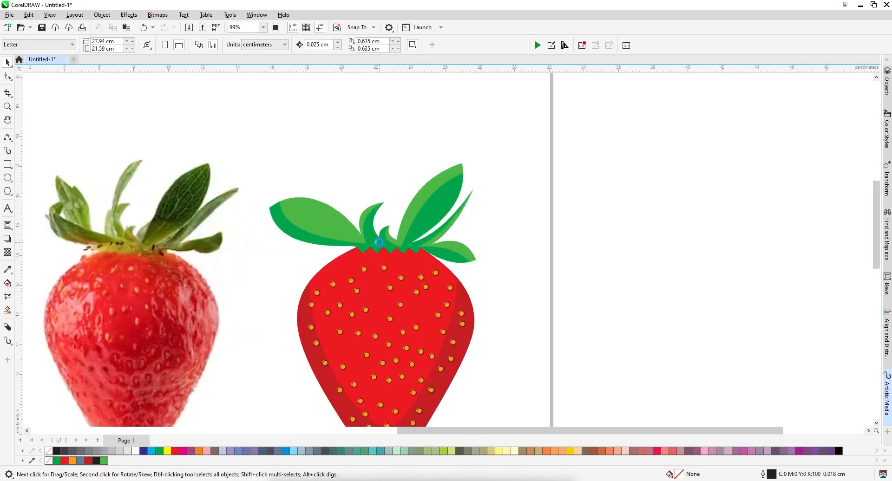
Recolour the base leaf crown a darker green, C92 M21 Y100 K9
{"action": "scroll", "coordinate": [320, 231], "scroll_direction": "up", "scroll_amount": 3}
{"action": "scroll", "coordinate": [311, 274], "scroll_direction": "up", "scroll_amount": 1}
{"action": "left_click", "coordinate": [250, 244]}
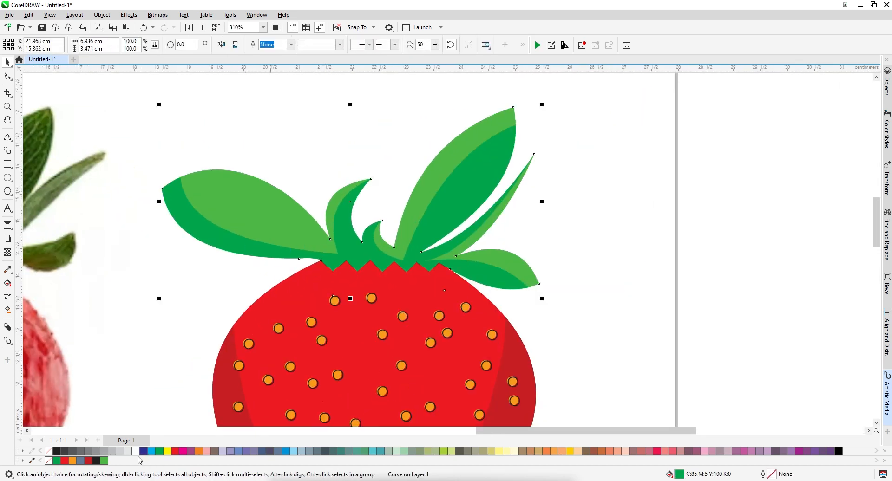
{"action": "left_click", "coordinate": [158, 453]}
{"action": "left_click", "coordinate": [191, 468]}
{"action": "scroll", "coordinate": [398, 278], "scroll_direction": "down", "scroll_amount": 3}
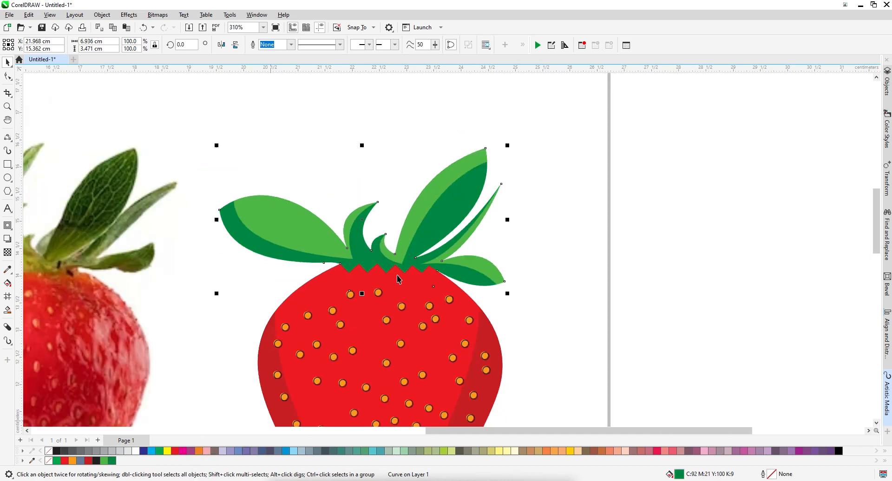
{"action": "left_click", "coordinate": [421, 165]}
Examine the shaded leaves and the whole strawberry illustration beside the reference photo
{"action": "scroll", "coordinate": [423, 166], "scroll_direction": "up", "scroll_amount": 3}
{"action": "scroll", "coordinate": [453, 200], "scroll_direction": "down", "scroll_amount": 3}
{"action": "scroll", "coordinate": [418, 258], "scroll_direction": "up", "scroll_amount": 3}
{"action": "scroll", "coordinate": [321, 258], "scroll_direction": "down", "scroll_amount": 3}
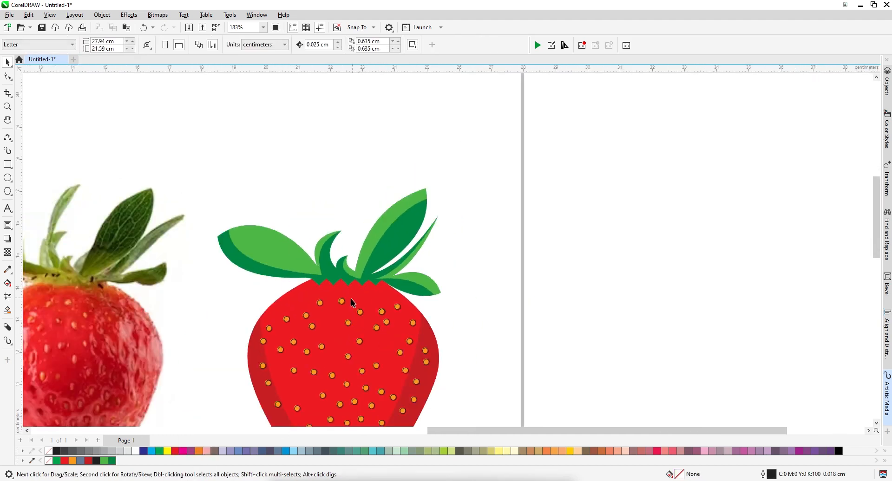
{"action": "scroll", "coordinate": [346, 288], "scroll_direction": "up", "scroll_amount": 4}
{"action": "scroll", "coordinate": [347, 279], "scroll_direction": "down", "scroll_amount": 8}
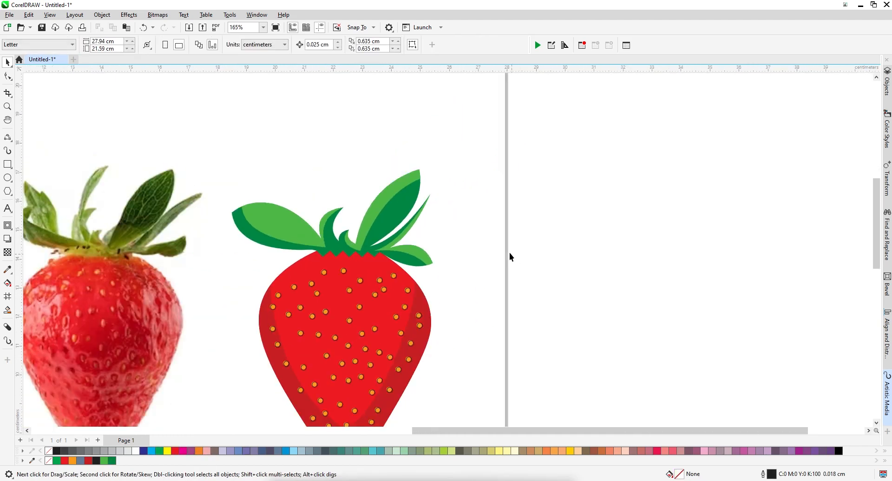
{"action": "scroll", "coordinate": [349, 291], "scroll_direction": "up", "scroll_amount": 1}
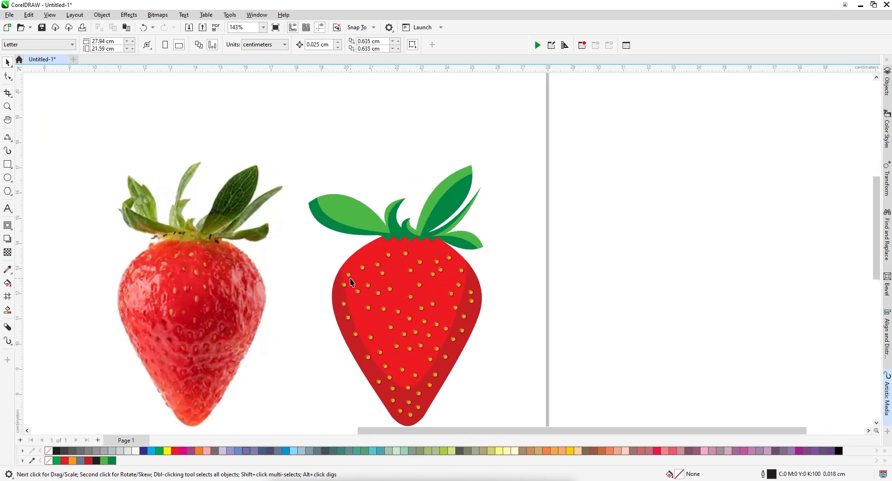
{"action": "scroll", "coordinate": [322, 279], "scroll_direction": "down", "scroll_amount": 1}
{"action": "scroll", "coordinate": [423, 295], "scroll_direction": "up", "scroll_amount": 1}
{"action": "scroll", "coordinate": [291, 260], "scroll_direction": "down", "scroll_amount": 1}
{"action": "scroll", "coordinate": [367, 279], "scroll_direction": "up", "scroll_amount": 1}
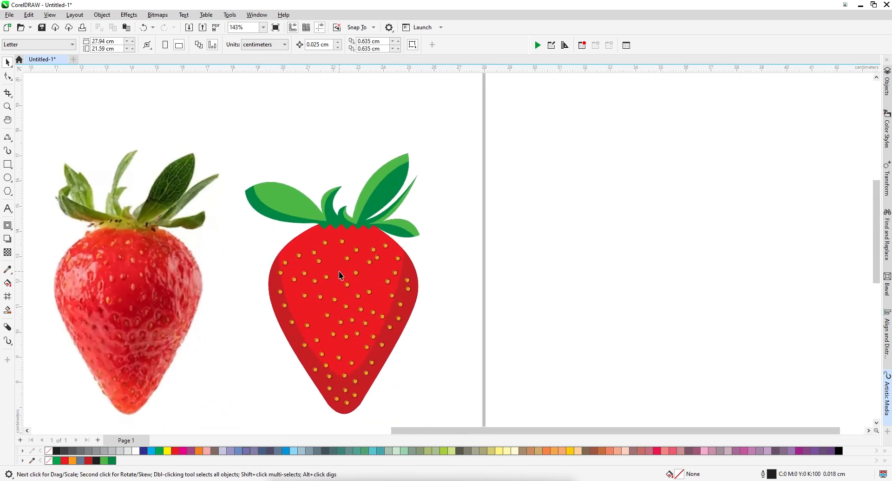
Give the red strawberry body an elliptical fountain fill offset to X -17%, Y 27%, with a red M100 Y100 colour stop
{"action": "left_click", "coordinate": [341, 275]}
{"action": "key", "text": "shift+F11"}
{"action": "left_click_drag", "start_coordinate": [353, 116], "coordinate": [489, 116]}
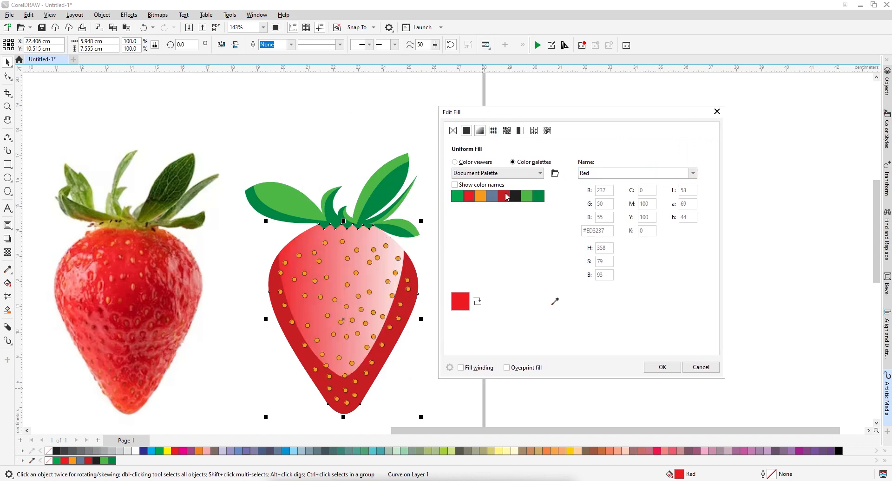
{"action": "left_click", "coordinate": [479, 131]}
{"action": "left_click", "coordinate": [604, 173]}
{"action": "left_click_drag", "start_coordinate": [506, 225], "coordinate": [493, 194]}
{"action": "left_click", "coordinate": [493, 296]}
{"action": "left_click", "coordinate": [552, 346]}
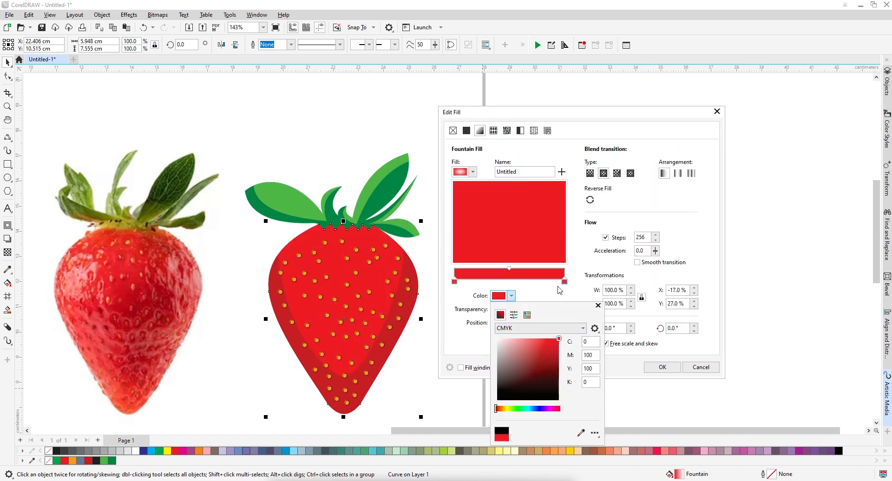
Set the body gradient's outer colour to dark red C22 M100 Y100 K24 and apply the fill
{"action": "left_click", "coordinate": [565, 273]}
{"action": "left_click", "coordinate": [454, 281]}
{"action": "left_click", "coordinate": [505, 296]}
{"action": "left_click", "coordinate": [526, 315]}
{"action": "left_click", "coordinate": [500, 315]}
{"action": "left_click", "coordinate": [539, 357]}
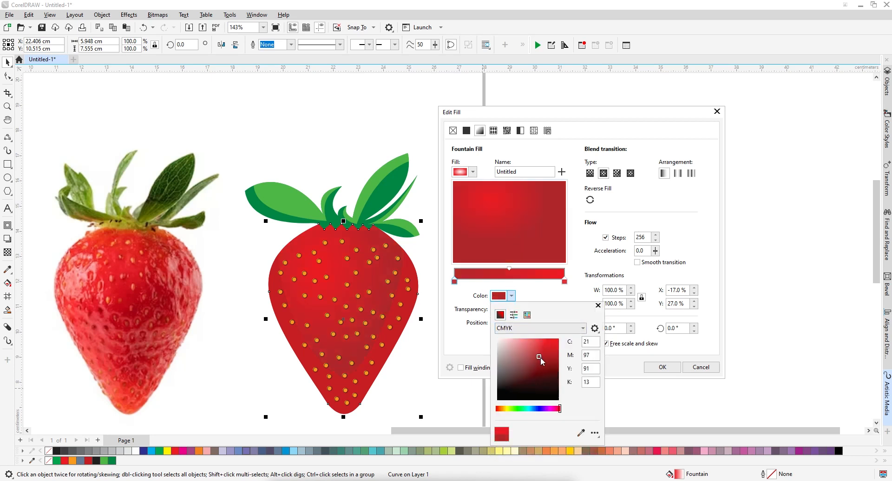
{"action": "left_click", "coordinate": [549, 356]}
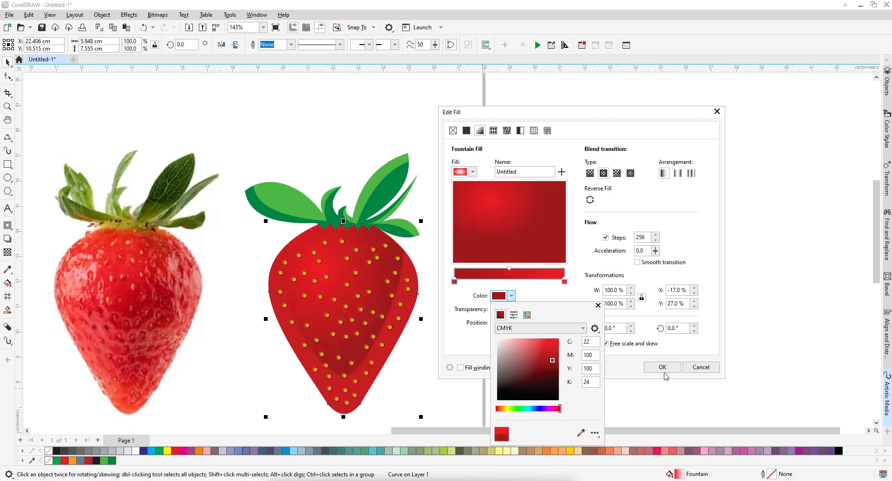
{"action": "left_click", "coordinate": [662, 367]}
Recolour the body's outer shading section dark red, C25 M100 Y100 K31
{"action": "left_click", "coordinate": [389, 345]}
{"action": "double_click", "coordinate": [677, 473]}
{"action": "left_click_drag", "start_coordinate": [353, 112], "coordinate": [580, 124]}
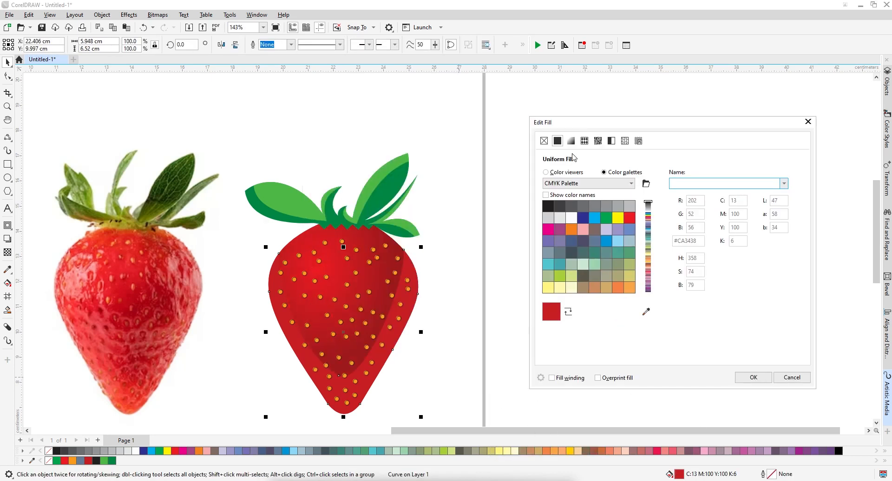
{"action": "left_click", "coordinate": [560, 172]}
{"action": "mouse_move", "coordinate": [628, 263]}
{"action": "left_mouse_down"}
{"action": "mouse_move", "coordinate": [620, 233]}
{"action": "mouse_move", "coordinate": [628, 237]}
{"action": "left_mouse_up"}
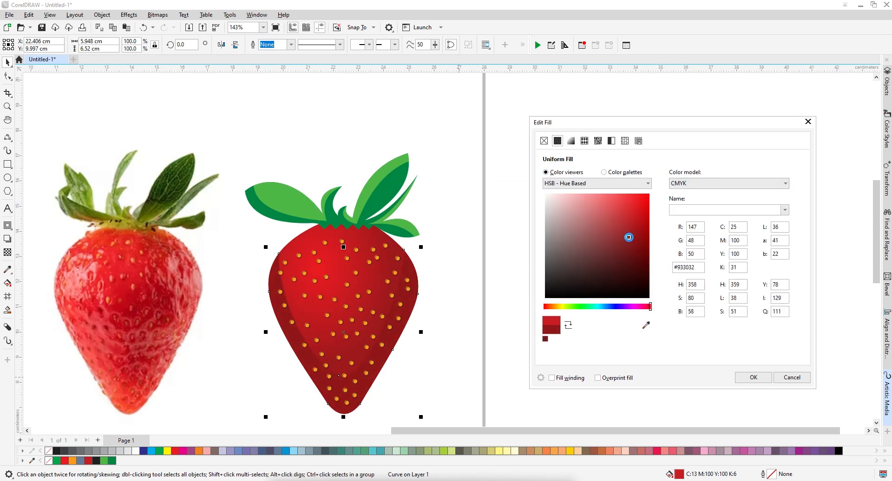
{"action": "left_click", "coordinate": [753, 377]}
{"action": "left_click", "coordinate": [428, 285]}
Recolour the group of offset seed outlines to dark red, C25 M100 Y100 K31
{"action": "scroll", "coordinate": [387, 336], "scroll_direction": "up", "scroll_amount": 1}
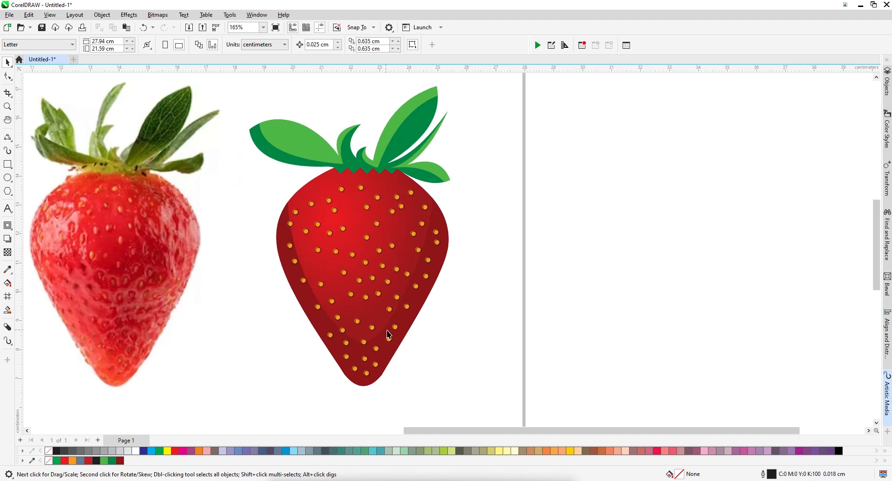
{"action": "scroll", "coordinate": [389, 335], "scroll_direction": "up", "scroll_amount": 5}
{"action": "left_click", "coordinate": [381, 330]}
{"action": "right_click", "coordinate": [120, 460]}
{"action": "scroll", "coordinate": [314, 328], "scroll_direction": "down", "scroll_amount": 6}
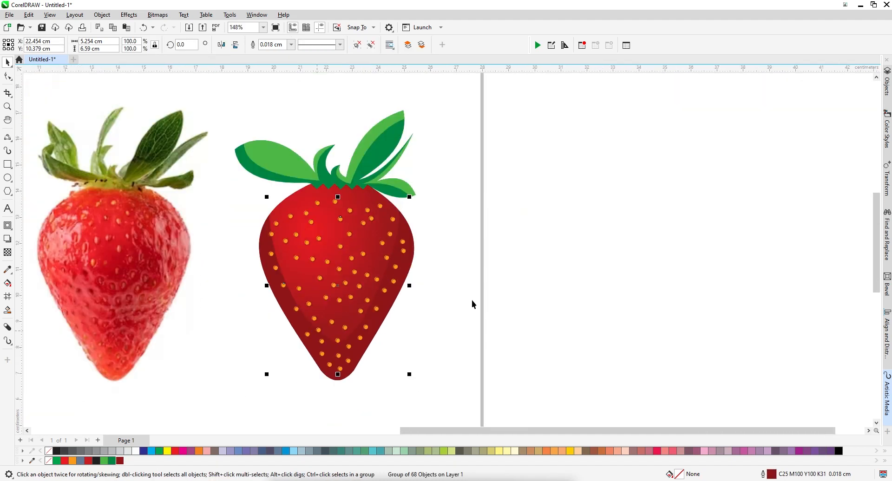
{"action": "left_click", "coordinate": [472, 300]}
{"action": "scroll", "coordinate": [352, 236], "scroll_direction": "up", "scroll_amount": 3}
{"action": "scroll", "coordinate": [350, 229], "scroll_direction": "down", "scroll_amount": 2}
{"action": "scroll", "coordinate": [350, 219], "scroll_direction": "down", "scroll_amount": 4}
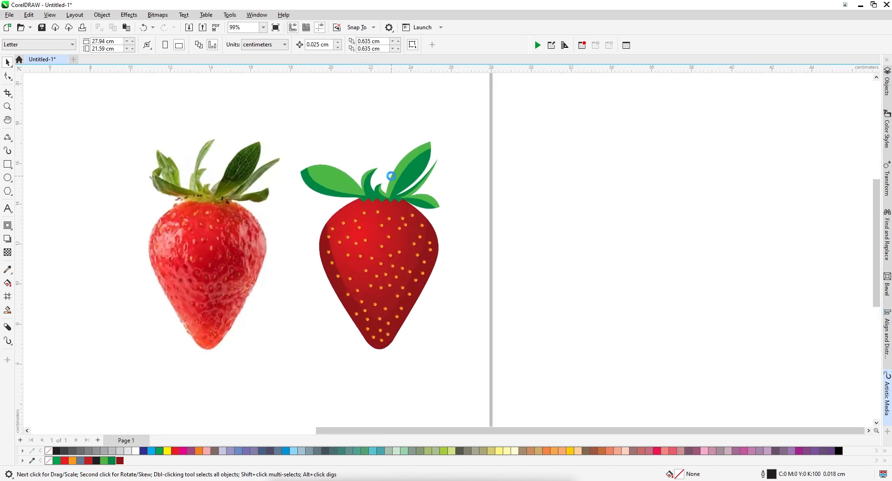
{"action": "scroll", "coordinate": [372, 154], "scroll_direction": "up", "scroll_amount": 7}
{"action": "left_click", "coordinate": [411, 153]}
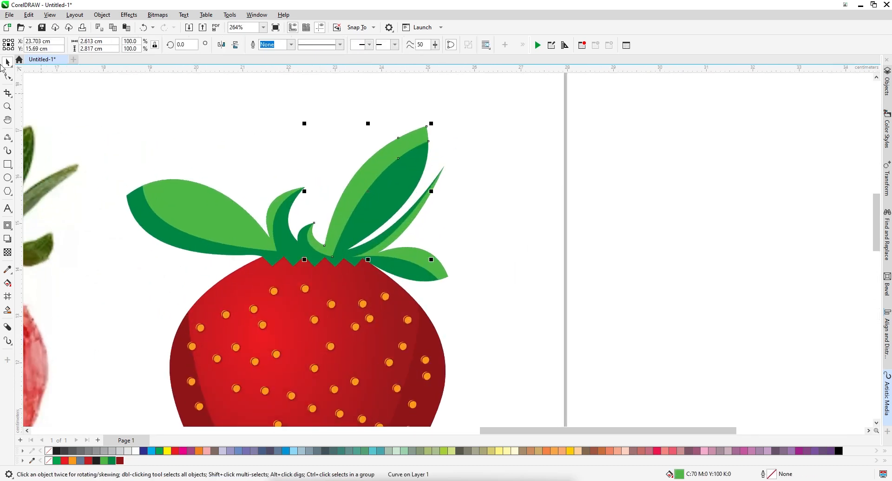
{"action": "key", "text": "F10"}
{"action": "left_click", "coordinate": [7, 62]}
{"action": "scroll", "coordinate": [207, 183], "scroll_direction": "down", "scroll_amount": 1}
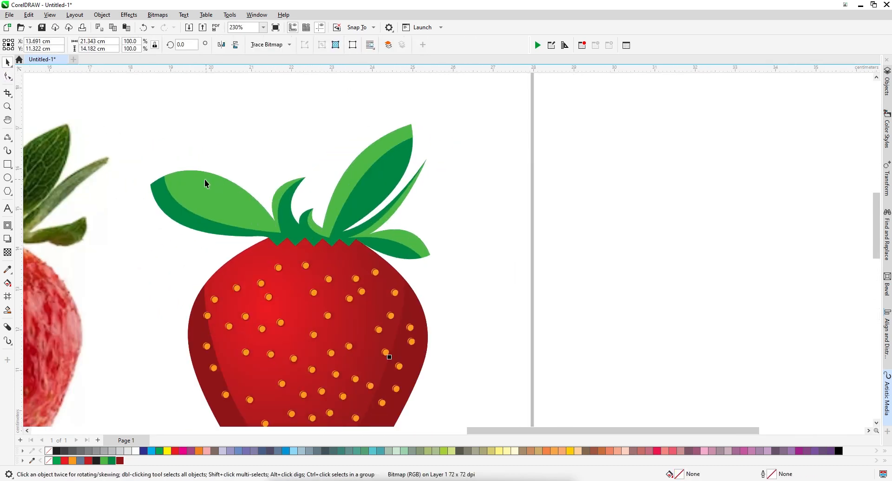
Give the light green section of the large leaf nearest the photo a fountain fill blending from green to a brighter yellow-green
{"action": "scroll", "coordinate": [213, 173], "scroll_direction": "down", "scroll_amount": 3}
{"action": "left_click", "coordinate": [228, 182]}
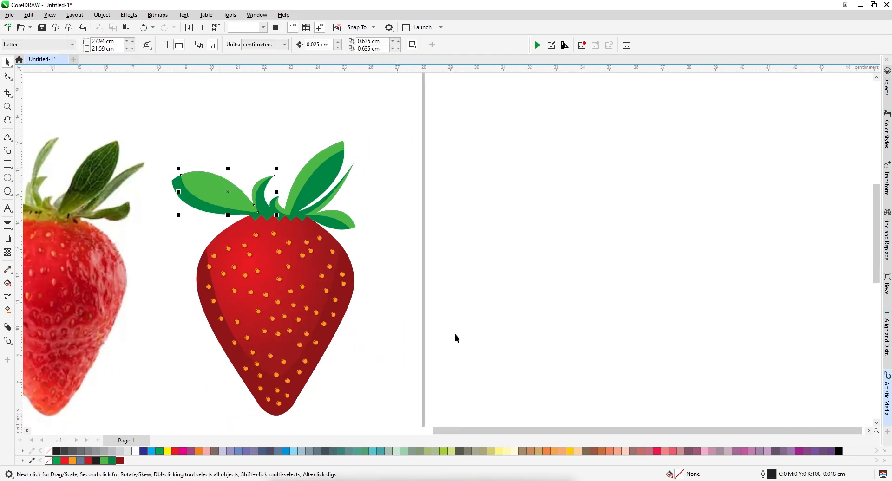
{"action": "double_click", "coordinate": [678, 474]}
{"action": "left_click", "coordinate": [344, 128]}
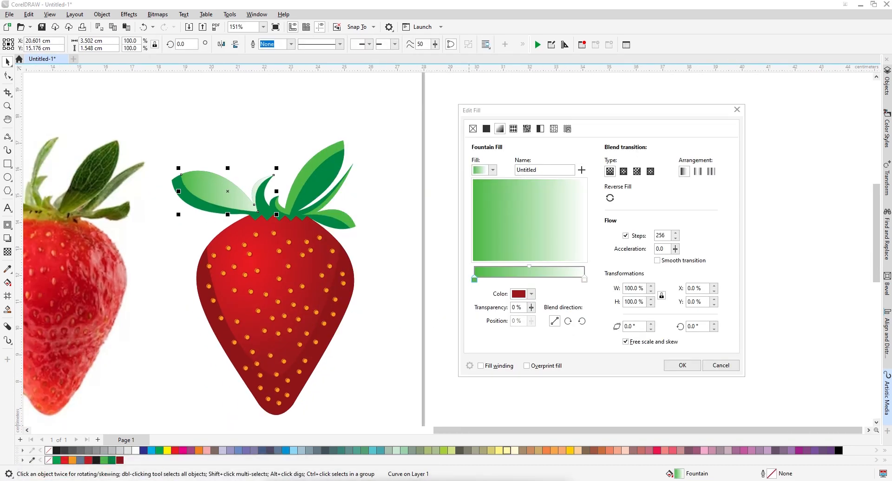
{"action": "left_click", "coordinate": [584, 279]}
{"action": "left_click", "coordinate": [531, 294]}
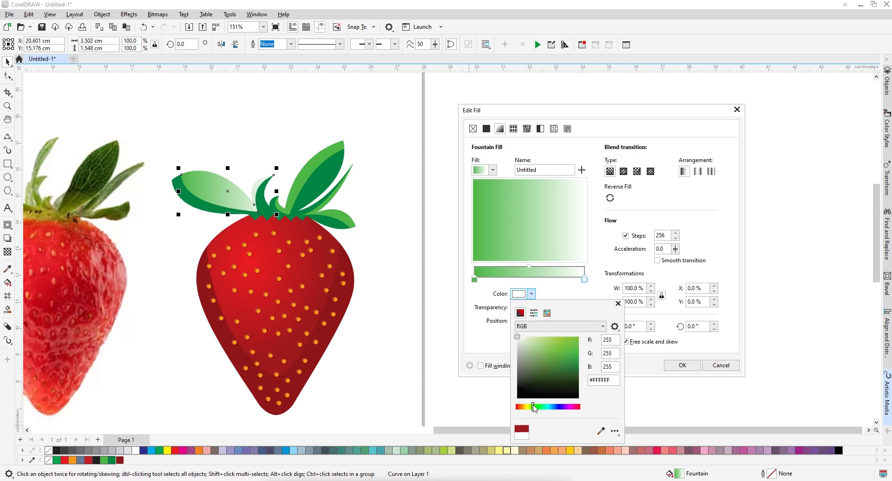
{"action": "left_click", "coordinate": [553, 338]}
{"action": "left_click", "coordinate": [547, 314]}
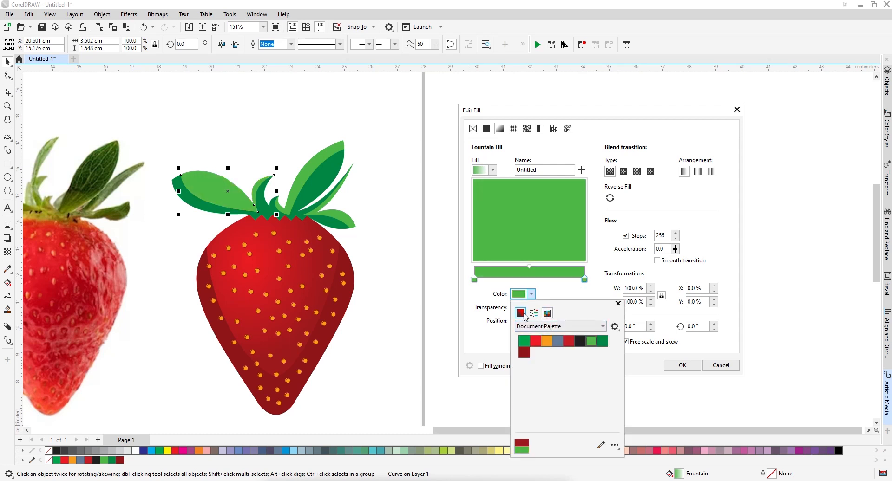
{"action": "left_click", "coordinate": [520, 313]}
{"action": "left_click", "coordinate": [556, 342]}
{"action": "left_click", "coordinate": [563, 346]}
Make the leaf gradient elliptical with its centre offset to X -29%, Y 24%, and apply it
{"action": "left_click", "coordinate": [497, 207]}
{"action": "left_click", "coordinate": [623, 171]}
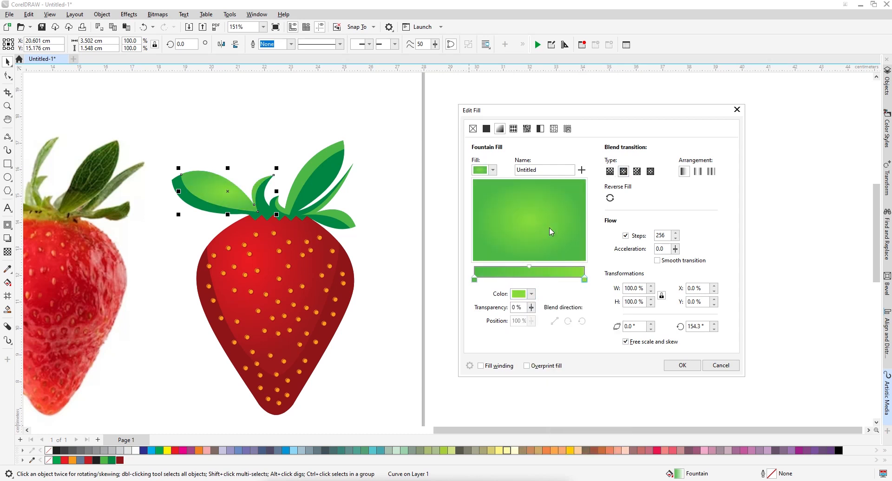
{"action": "left_click_drag", "start_coordinate": [527, 226], "coordinate": [496, 200]}
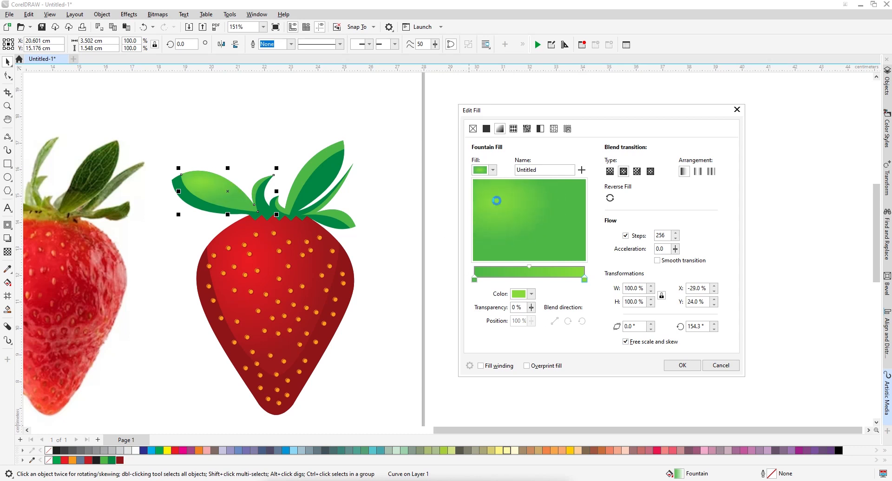
{"action": "left_click", "coordinate": [681, 366]}
Copy the leaf's fountain fill to the light green sections of the tall leaf and lower-right leaves, repositioning the gradient centre near the leaf base
{"action": "left_click", "coordinate": [8, 269]}
{"action": "left_click", "coordinate": [51, 277]}
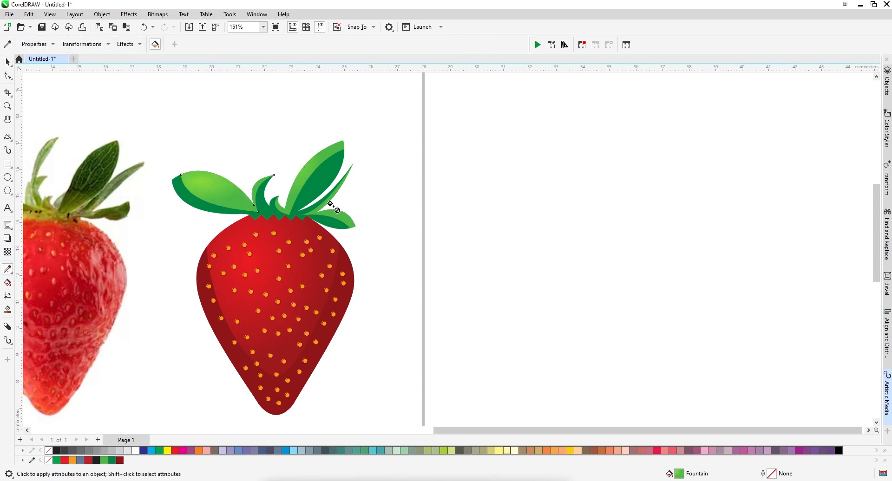
{"action": "left_click", "coordinate": [296, 182]}
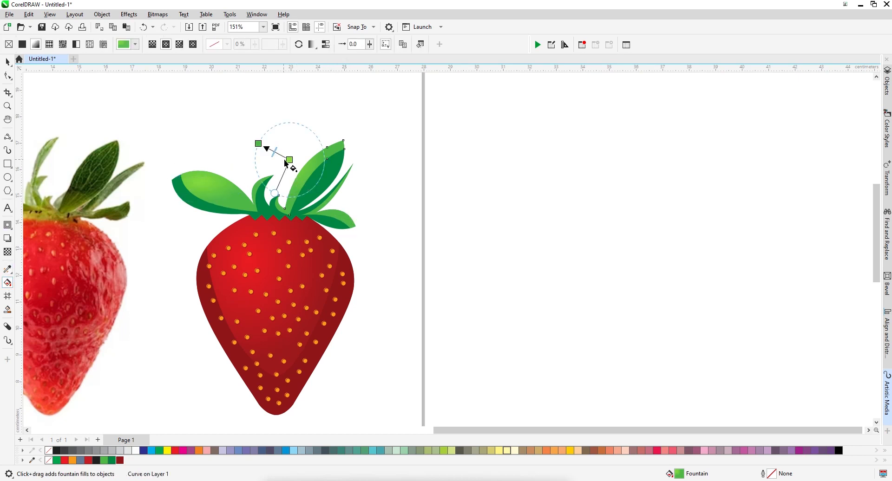
{"action": "left_click_drag", "start_coordinate": [289, 162], "coordinate": [308, 207]}
{"action": "left_click", "coordinate": [321, 207]}
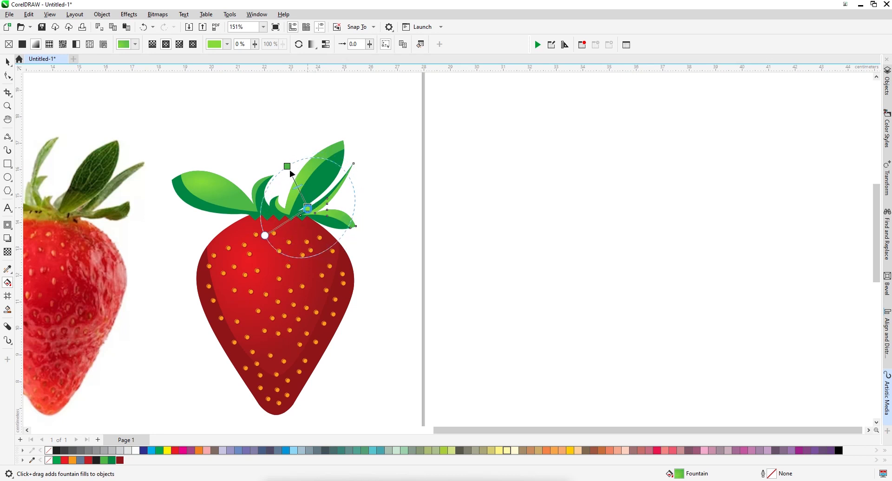
{"action": "left_click", "coordinate": [7, 62]}
{"action": "left_click", "coordinate": [65, 93]}
Nudge the lower end node of the tall leaf's light green section where it meets the crown
{"action": "left_click_drag", "start_coordinate": [220, 193], "coordinate": [272, 189]}
{"action": "scroll", "coordinate": [354, 178], "scroll_direction": "up", "scroll_amount": 3}
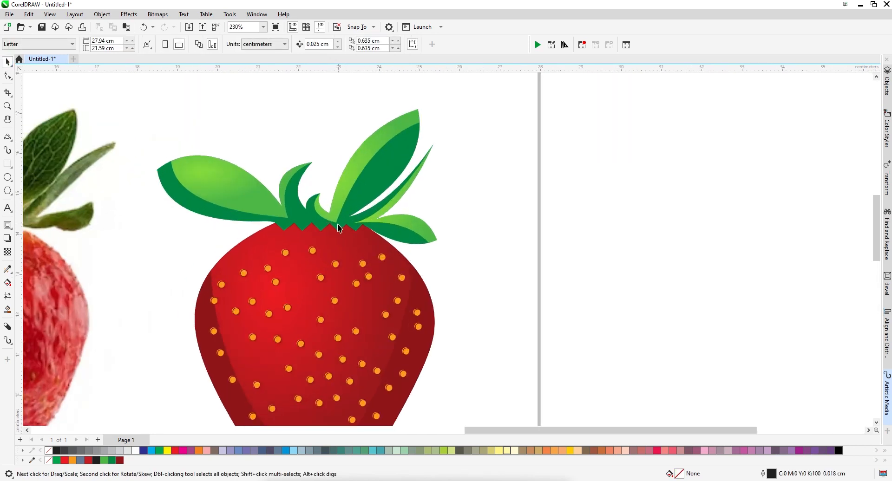
{"action": "left_click", "coordinate": [336, 222]}
{"action": "left_click", "coordinate": [8, 76]}
{"action": "scroll", "coordinate": [49, 102], "scroll_direction": "up", "scroll_amount": 1}
{"action": "scroll", "coordinate": [377, 235], "scroll_direction": "up", "scroll_amount": 2}
{"action": "left_click_drag", "start_coordinate": [377, 237], "coordinate": [376, 239]}
{"action": "scroll", "coordinate": [413, 173], "scroll_direction": "down", "scroll_amount": 2}
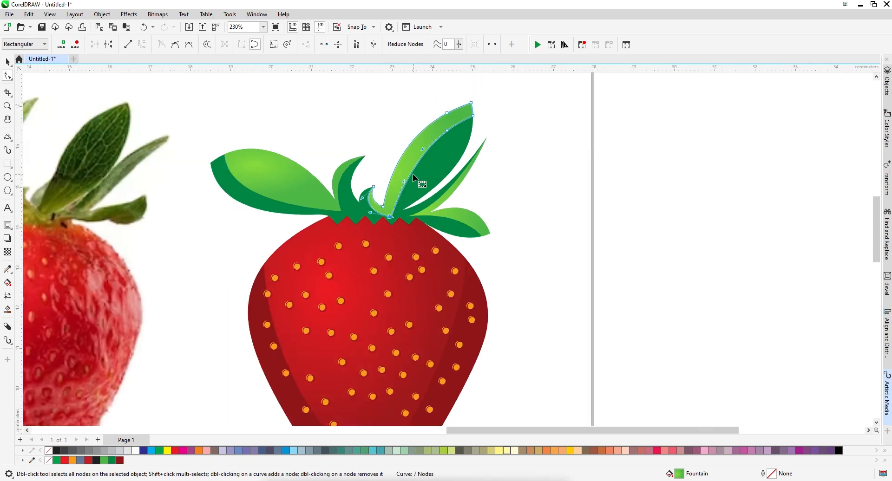
{"action": "key", "text": "space"}
{"action": "left_click", "coordinate": [381, 172]}
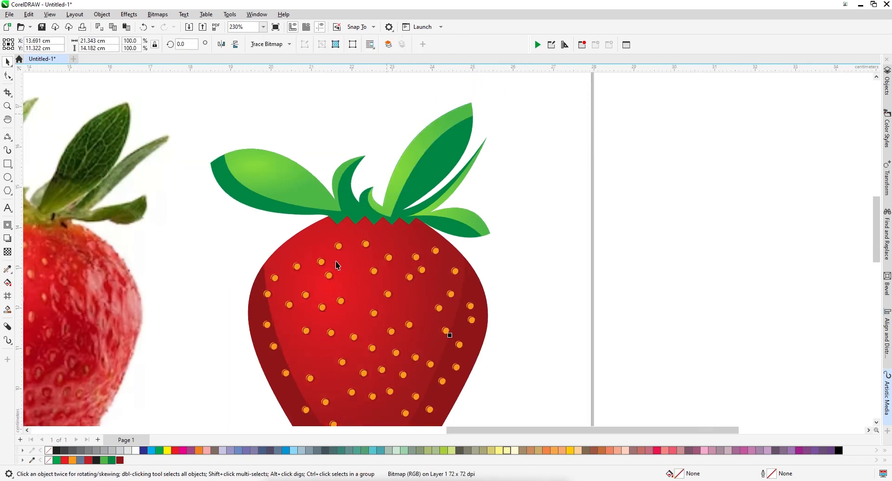
Fill the group of offset seed outlines with dark red C25 M100 Y100 K31 to form seed shadows
{"action": "scroll", "coordinate": [340, 268], "scroll_direction": "up", "scroll_amount": 2}
{"action": "left_click", "coordinate": [337, 234]}
{"action": "left_click", "coordinate": [336, 234]}
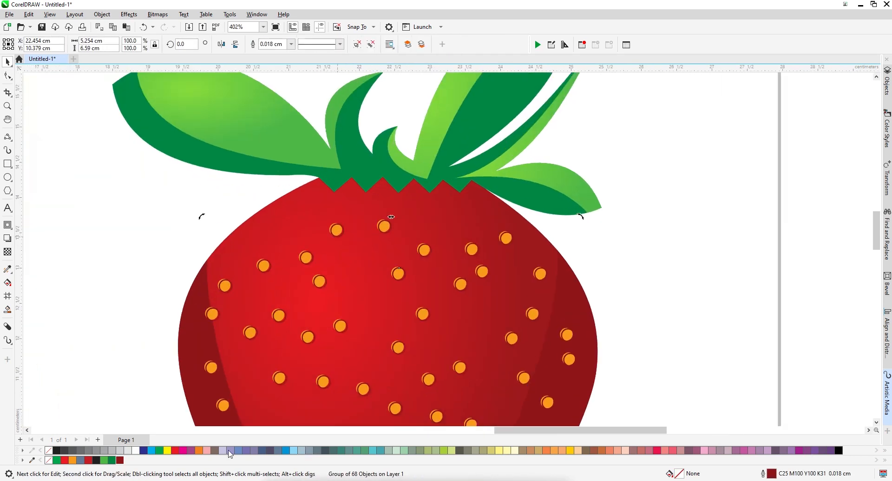
{"action": "left_click", "coordinate": [120, 461]}
{"action": "key", "text": "ctrl+z"}
{"action": "scroll", "coordinate": [314, 207], "scroll_direction": "down", "scroll_amount": 1}
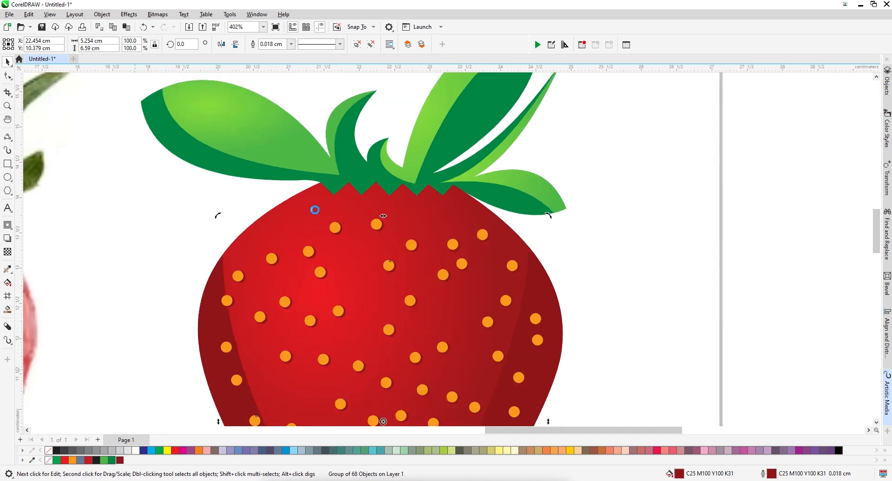
{"action": "scroll", "coordinate": [365, 345], "scroll_direction": "down", "scroll_amount": 1}
{"action": "key", "text": "Escape"}
Apply a linear fountain transparency to the body's dark outer shading, fading upward from the berry's tip
{"action": "scroll", "coordinate": [377, 248], "scroll_direction": "down", "scroll_amount": 1}
{"action": "left_click", "coordinate": [398, 284]}
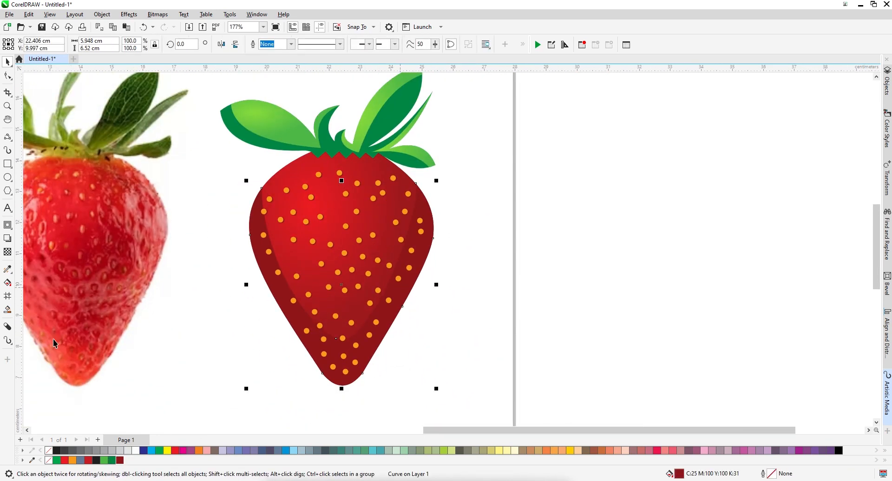
{"action": "left_click", "coordinate": [8, 252]}
{"action": "left_click_drag", "start_coordinate": [331, 367], "coordinate": [329, 246]}
{"action": "left_click_drag", "start_coordinate": [331, 367], "coordinate": [333, 411]}
{"action": "left_click_drag", "start_coordinate": [332, 245], "coordinate": [339, 276]}
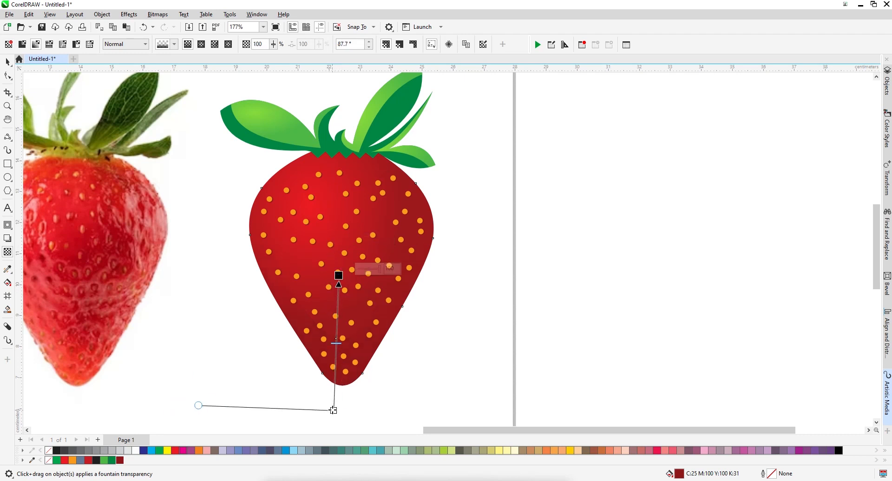
Shift the shading's transparency range upward within the body and undo the last handle adjustment
{"action": "left_click_drag", "start_coordinate": [334, 411], "coordinate": [337, 380]}
{"action": "left_click_drag", "start_coordinate": [339, 276], "coordinate": [339, 229]}
{"action": "mouse_move", "coordinate": [337, 381]}
{"action": "left_mouse_down"}
{"action": "mouse_move", "coordinate": [337, 356]}
{"action": "mouse_move", "coordinate": [342, 369]}
{"action": "left_mouse_up"}
{"action": "key", "text": "ctrl+z"}
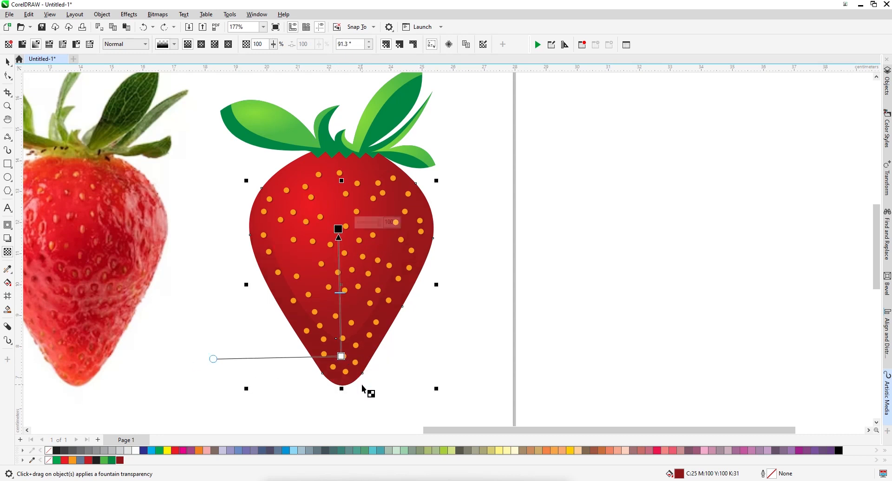
{"action": "left_click", "coordinate": [8, 62]}
{"action": "key", "text": "Escape"}
Examine the shaded strawberry illustration beside the reference photo
{"action": "scroll", "coordinate": [407, 211], "scroll_direction": "down", "scroll_amount": 7}
{"action": "scroll", "coordinate": [286, 177], "scroll_direction": "up", "scroll_amount": 2}
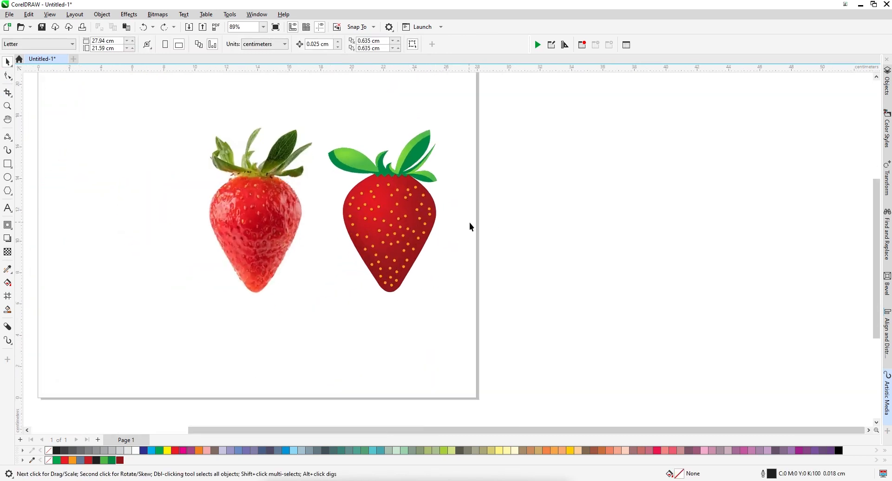
{"action": "scroll", "coordinate": [469, 222], "scroll_direction": "down", "scroll_amount": 1}
{"action": "scroll", "coordinate": [349, 184], "scroll_direction": "up", "scroll_amount": 1}
{"action": "scroll", "coordinate": [390, 200], "scroll_direction": "up", "scroll_amount": 1}
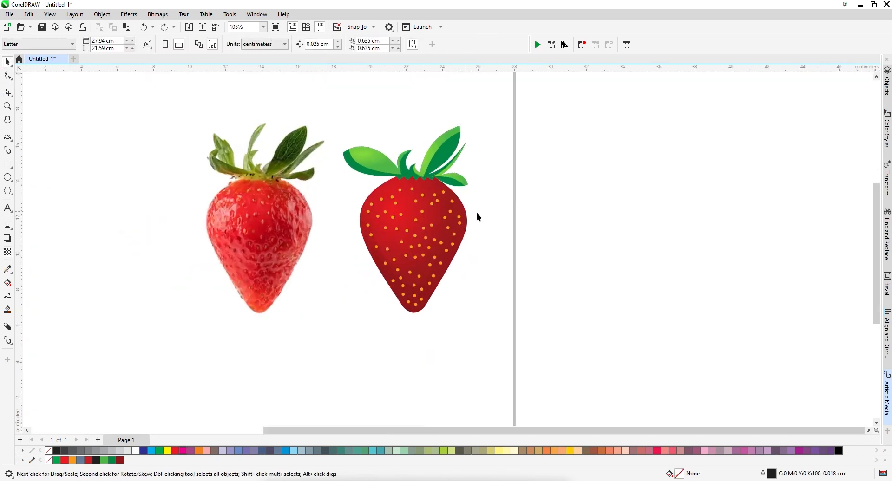
{"action": "scroll", "coordinate": [414, 170], "scroll_direction": "up", "scroll_amount": 2}
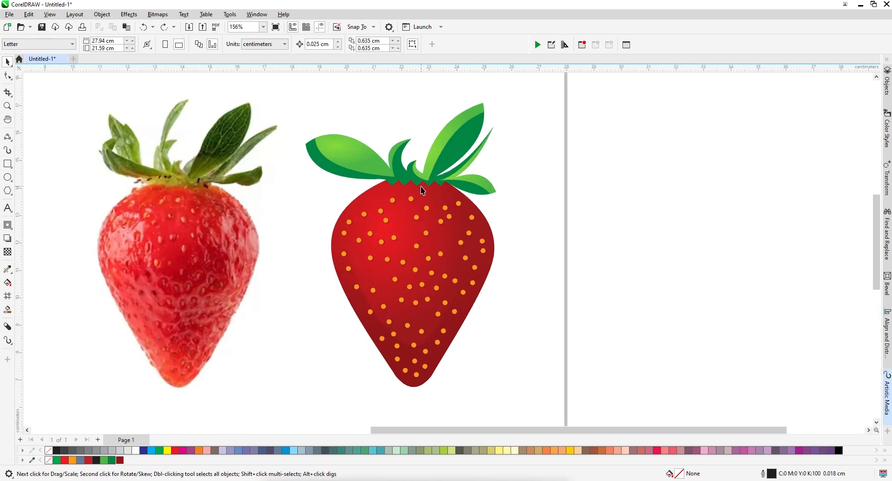
Open the red body curve's zigzag upper edge for node editing beneath the leaves
{"action": "left_click", "coordinate": [415, 195]}
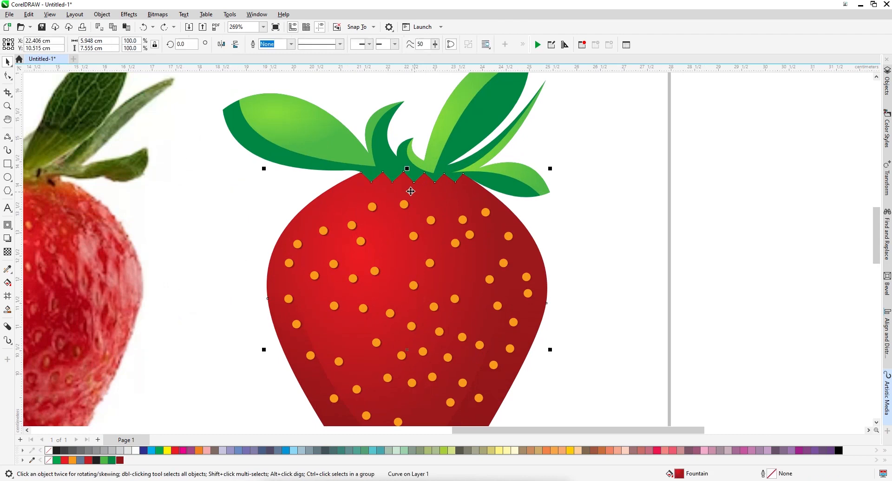
{"action": "scroll", "coordinate": [353, 172], "scroll_direction": "down", "scroll_amount": 2}
{"action": "left_click", "coordinate": [7, 76]}
{"action": "scroll", "coordinate": [404, 373], "scroll_direction": "up", "scroll_amount": 1}
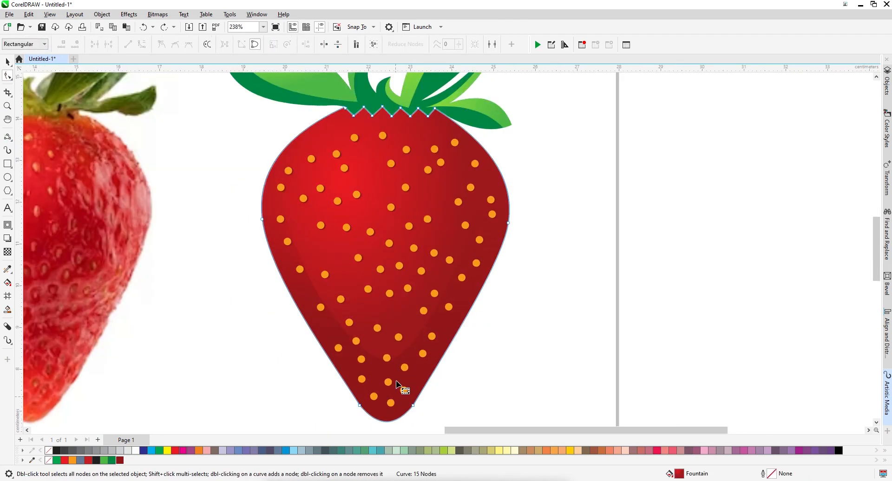
{"action": "scroll", "coordinate": [406, 381], "scroll_direction": "down", "scroll_amount": 3}
{"action": "left_click", "coordinate": [7, 62]}
{"action": "scroll", "coordinate": [391, 243], "scroll_direction": "up", "scroll_amount": 5}
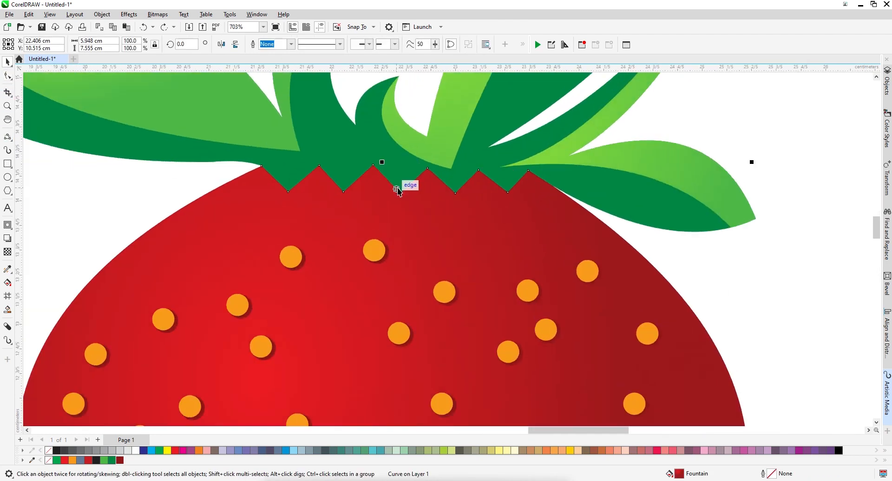
{"action": "left_click", "coordinate": [8, 76]}
{"action": "left_click_drag", "start_coordinate": [446, 197], "coordinate": [445, 198]}
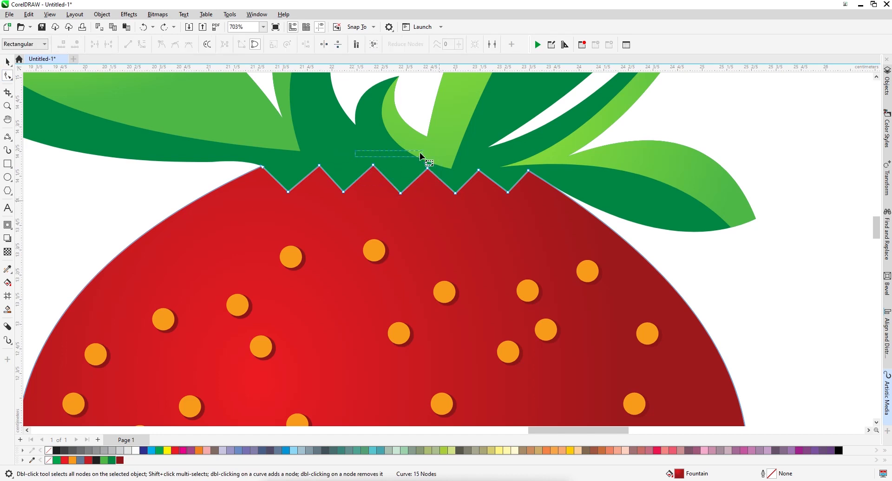
{"action": "left_click", "coordinate": [427, 168]}
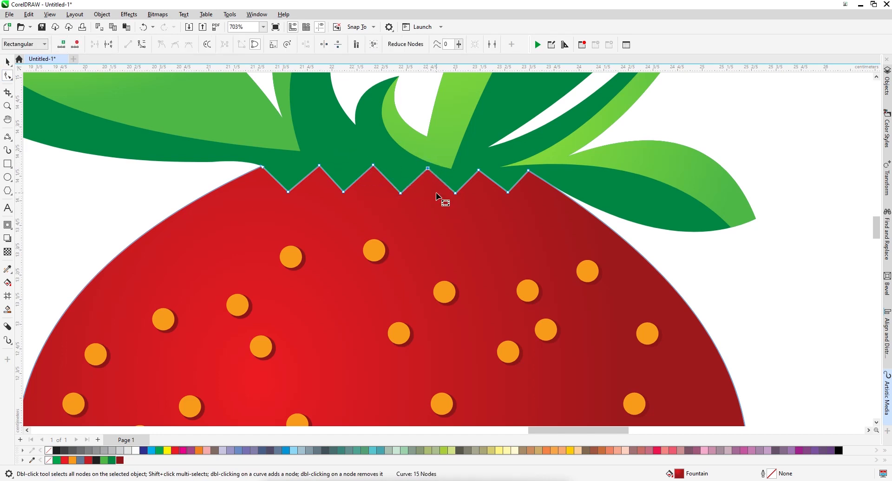
Delete the peak nodes along the body's zigzag upper edge so the points become rounded curves
{"action": "double_click", "coordinate": [428, 169]}
{"action": "key", "text": "ctrl+z"}
{"action": "left_click", "coordinate": [493, 193]}
{"action": "left_click", "coordinate": [478, 170]}
{"action": "left_click", "coordinate": [142, 44]}
{"action": "double_click", "coordinate": [479, 170]}
{"action": "left_click", "coordinate": [426, 168]}
{"action": "key", "text": "Delete"}
{"action": "left_click", "coordinate": [373, 164]}
{"action": "key", "text": "Delete"}
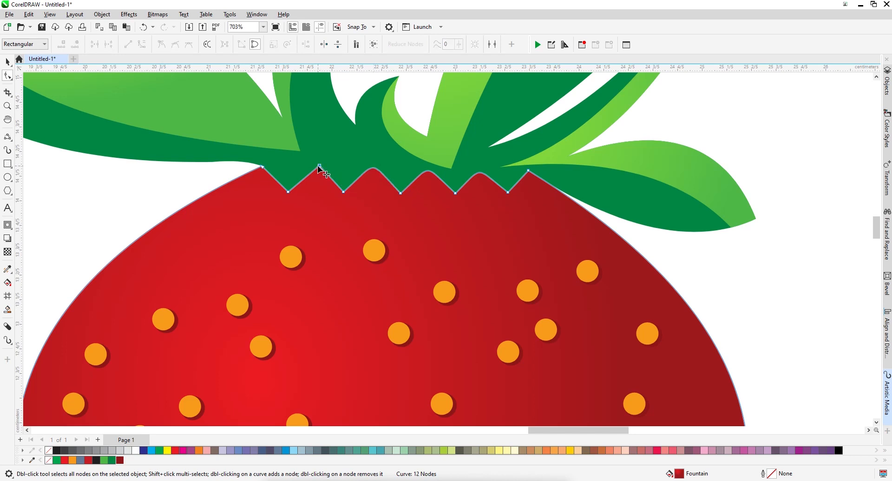
{"action": "scroll", "coordinate": [344, 179], "scroll_direction": "down", "scroll_amount": 3}
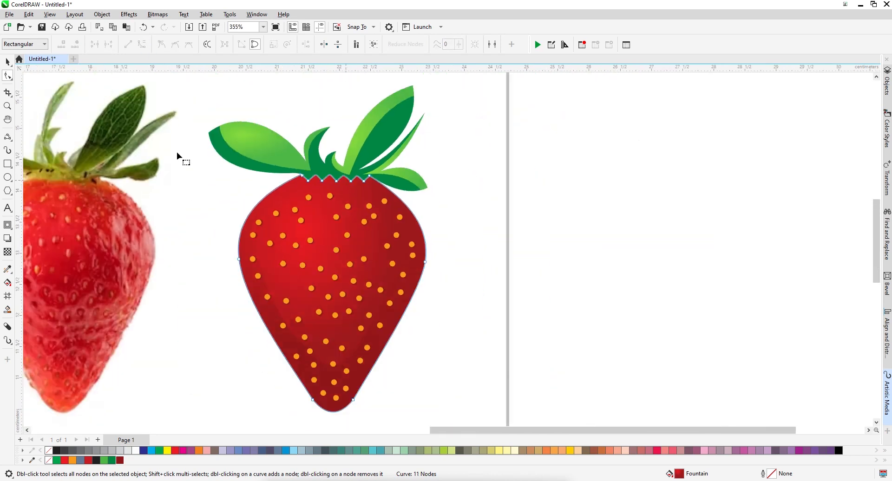
{"action": "key", "text": "space"}
{"action": "left_click", "coordinate": [511, 212]}
{"action": "scroll", "coordinate": [464, 204], "scroll_direction": "down", "scroll_amount": 1}
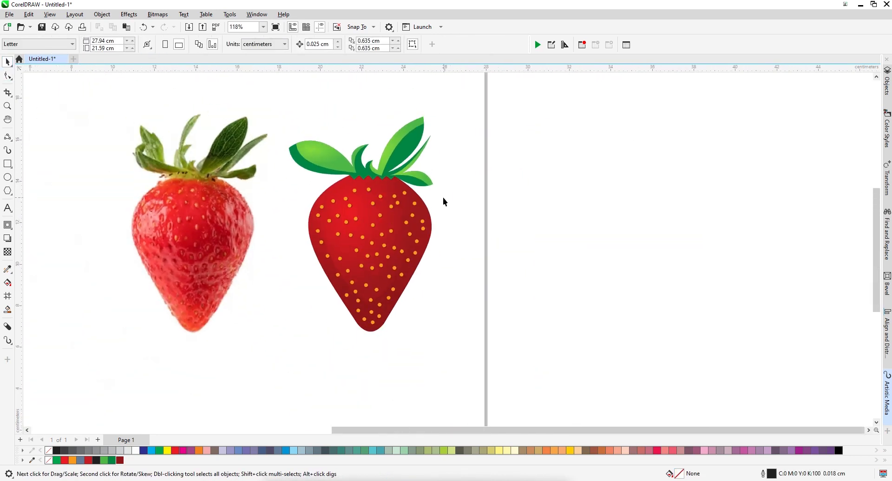
Apply a linear fountain transparency to the light-green leaf highlights, fading them into the dark green
{"action": "left_click", "coordinate": [340, 160]}
{"action": "left_click", "coordinate": [8, 252]}
{"action": "left_click_drag", "start_coordinate": [314, 119], "coordinate": [359, 175]}
{"action": "left_click_drag", "start_coordinate": [385, 120], "coordinate": [381, 184]}
{"action": "left_click_drag", "start_coordinate": [438, 165], "coordinate": [394, 175]}
{"action": "left_click_drag", "start_coordinate": [456, 166], "coordinate": [405, 174]}
{"action": "left_click", "coordinate": [8, 62]}
{"action": "left_click", "coordinate": [526, 133]}
{"action": "scroll", "coordinate": [526, 133], "scroll_direction": "down", "scroll_amount": 2}
{"action": "scroll", "coordinate": [449, 154], "scroll_direction": "up", "scroll_amount": 3}
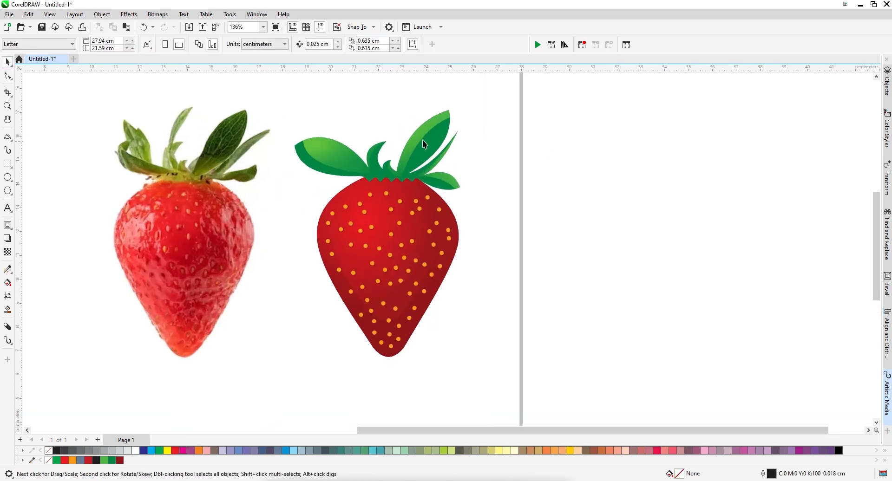
Redirect the linear transparency on the light-green highlight of the large upright leaf, starting near the leaf base
{"action": "left_click", "coordinate": [423, 140]}
{"action": "left_click", "coordinate": [8, 251]}
{"action": "left_click_drag", "start_coordinate": [401, 188], "coordinate": [428, 173]}
{"action": "left_click", "coordinate": [8, 62]}
{"action": "scroll", "coordinate": [348, 134], "scroll_direction": "down", "scroll_amount": 3}
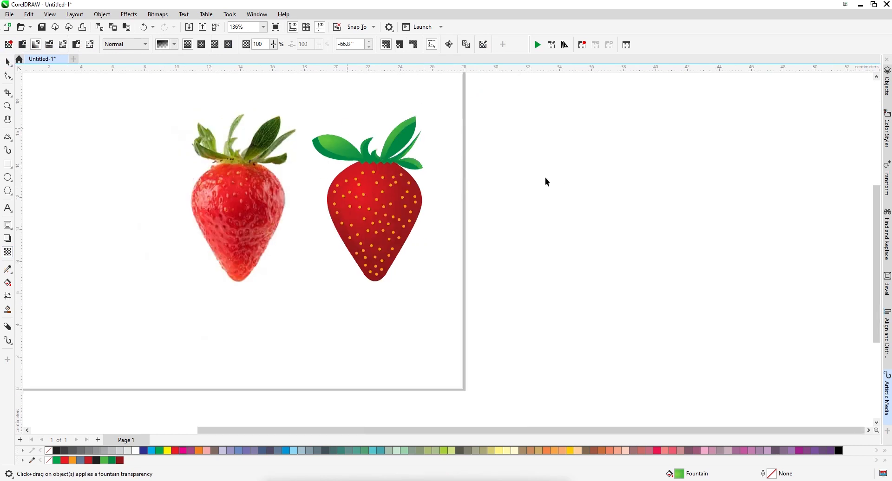
{"action": "left_click", "coordinate": [545, 178]}
{"action": "scroll", "coordinate": [413, 176], "scroll_direction": "down", "scroll_amount": 3}
{"action": "scroll", "coordinate": [398, 176], "scroll_direction": "up", "scroll_amount": 2}
{"action": "scroll", "coordinate": [358, 177], "scroll_direction": "down", "scroll_amount": 2}
{"action": "scroll", "coordinate": [364, 177], "scroll_direction": "up", "scroll_amount": 2}
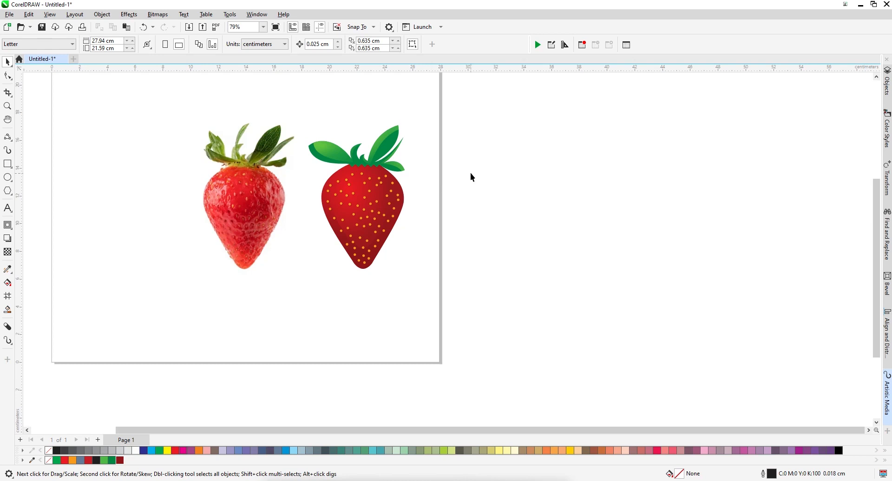
{"action": "scroll", "coordinate": [470, 173], "scroll_direction": "down", "scroll_amount": 2}
{"action": "scroll", "coordinate": [397, 176], "scroll_direction": "up", "scroll_amount": 2}
Group all the strawberry's objects, try to contour the group, and ungroup it again
{"action": "left_click", "coordinate": [366, 188]}
{"action": "left_click", "coordinate": [336, 278]}
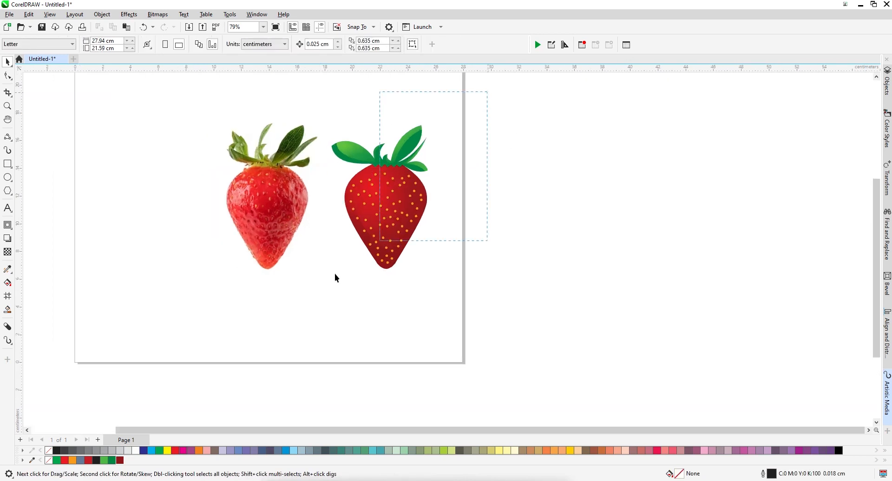
{"action": "left_click_drag", "start_coordinate": [487, 92], "coordinate": [319, 307]}
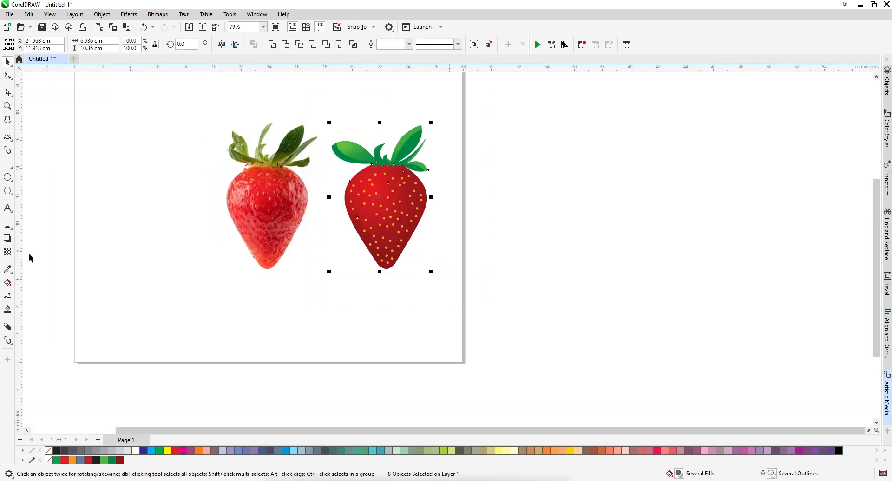
{"action": "left_click", "coordinate": [8, 225]}
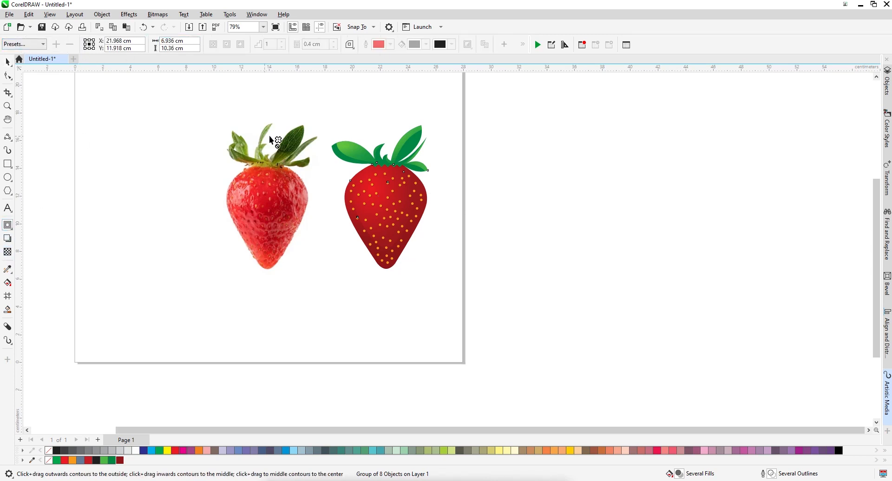
{"action": "left_click", "coordinate": [7, 62]}
{"action": "left_click", "coordinate": [458, 198]}
{"action": "right_click", "coordinate": [399, 168]}
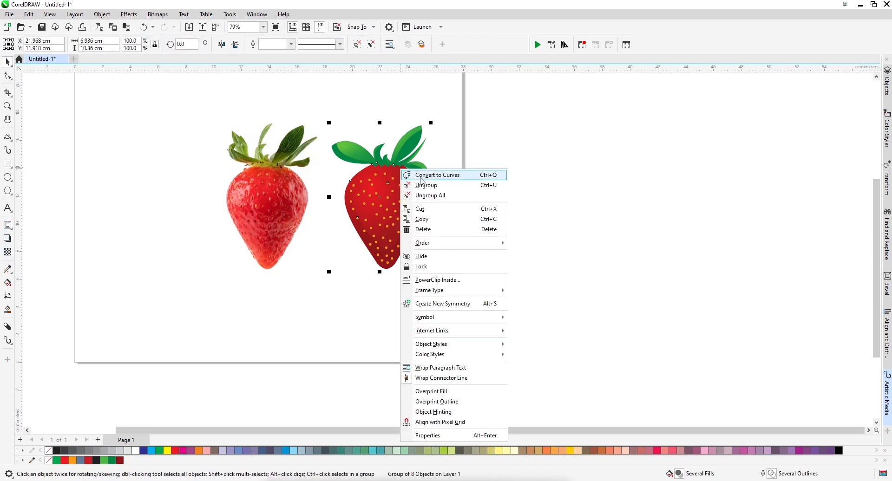
{"action": "left_click", "coordinate": [422, 184]}
PowerClip the three light-green leaf pieces inside the dark green leaf shape
{"action": "scroll", "coordinate": [413, 140], "scroll_direction": "up", "scroll_amount": 2}
{"action": "left_click", "coordinate": [413, 139]}
{"action": "left_click", "coordinate": [421, 179], "text": "shift"}
{"action": "left_click", "coordinate": [414, 163], "text": "shift"}
{"action": "right_click", "coordinate": [414, 165]}
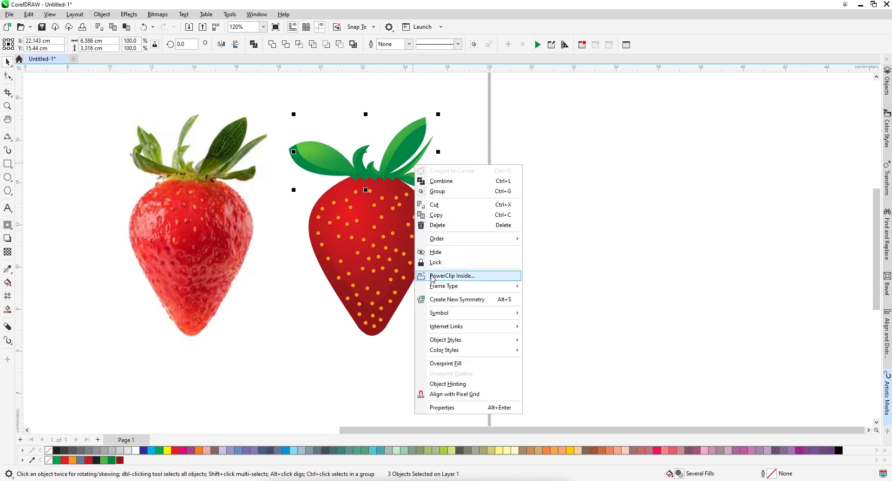
{"action": "left_click", "coordinate": [431, 278]}
{"action": "left_click", "coordinate": [509, 162]}
Add an outward contour around the red body and leaves together and break it apart from them
{"action": "left_click_drag", "start_coordinate": [466, 93], "coordinate": [294, 362]}
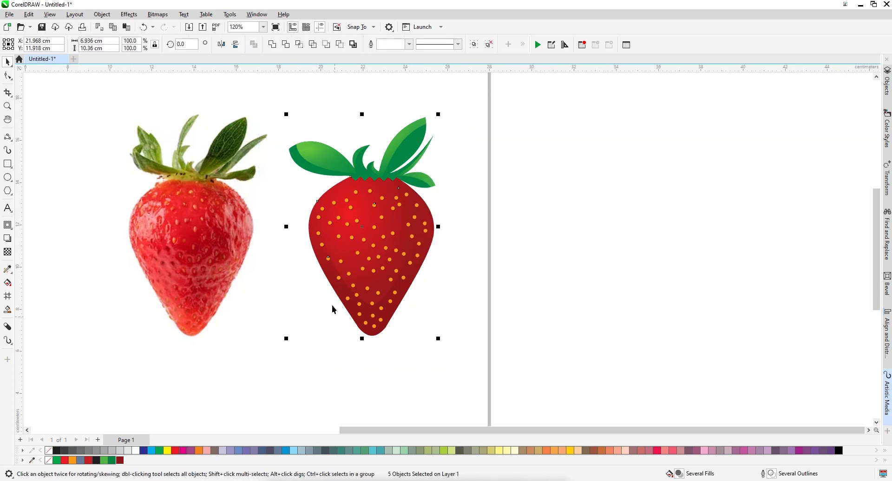
{"action": "left_click", "coordinate": [6, 229]}
{"action": "left_click", "coordinate": [8, 62]}
{"action": "left_click", "coordinate": [399, 189]}
{"action": "left_click", "coordinate": [400, 154], "text": "shift"}
{"action": "left_click", "coordinate": [7, 225]}
{"action": "left_click_drag", "start_coordinate": [309, 226], "coordinate": [290, 226]}
{"action": "right_click", "coordinate": [368, 144]}
{"action": "left_click", "coordinate": [405, 145]}
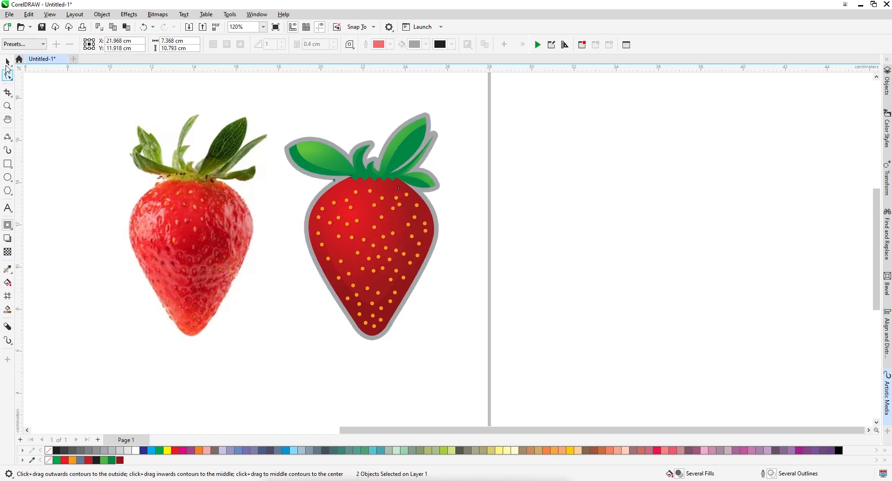
Fill the separated contour shape around the strawberry with black
{"action": "left_click", "coordinate": [7, 63]}
{"action": "left_click", "coordinate": [366, 133]}
{"action": "left_click", "coordinate": [367, 143]}
{"action": "left_click", "coordinate": [96, 460]}
{"action": "left_click", "coordinate": [452, 164]}
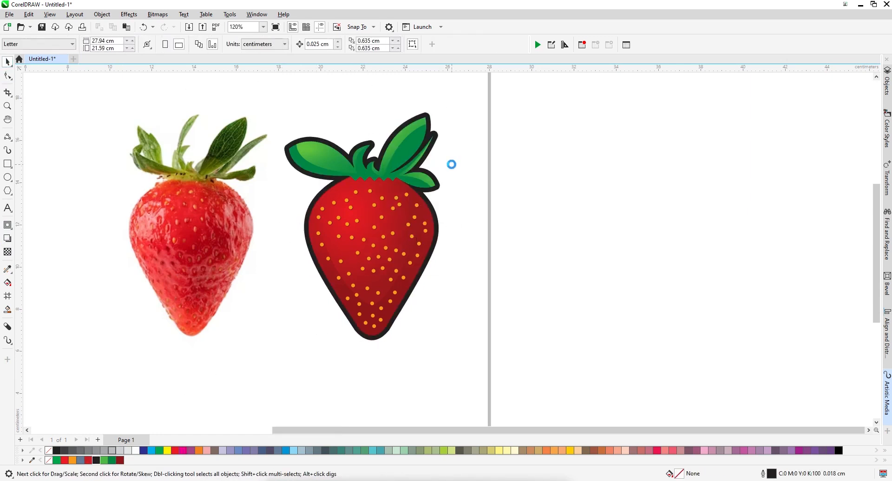
{"action": "scroll", "coordinate": [481, 165], "scroll_direction": "down", "scroll_amount": 1}
{"action": "scroll", "coordinate": [476, 185], "scroll_direction": "down", "scroll_amount": 1}
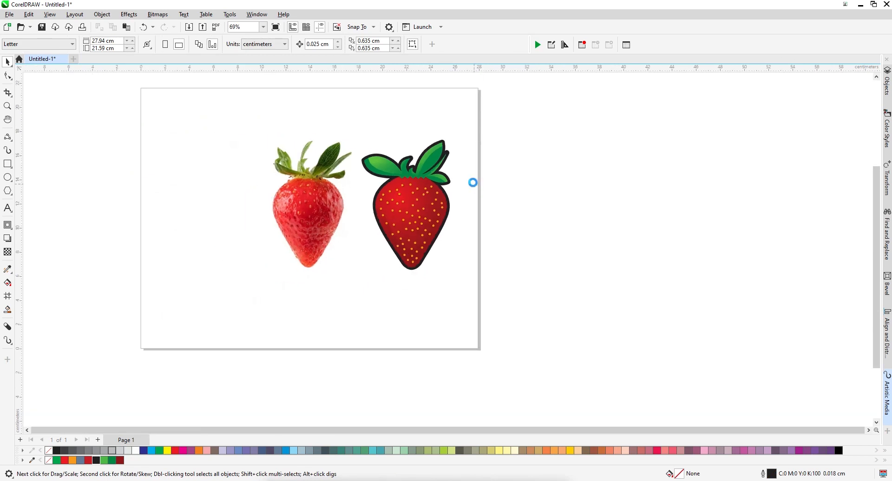
{"action": "key", "text": "ctrl+a"}
{"action": "scroll", "coordinate": [478, 186], "scroll_direction": "down", "scroll_amount": 1}
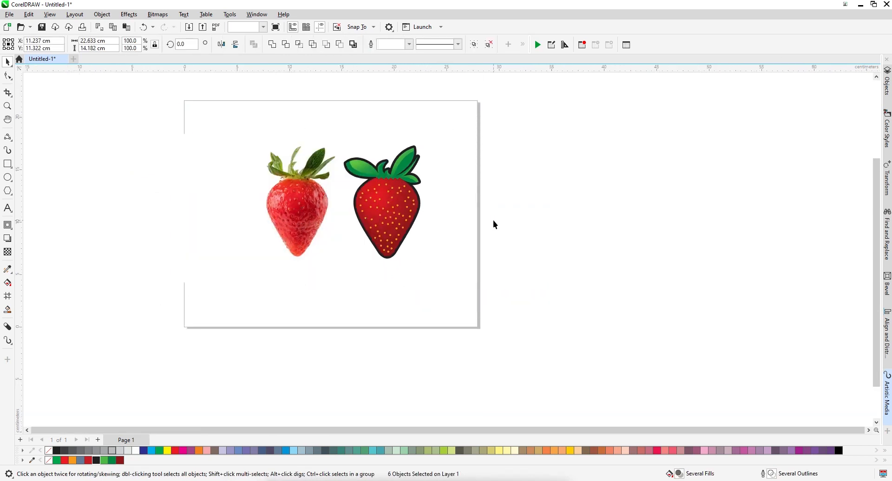
{"action": "left_click", "coordinate": [495, 225]}
{"action": "scroll", "coordinate": [305, 176], "scroll_direction": "up", "scroll_amount": 2}
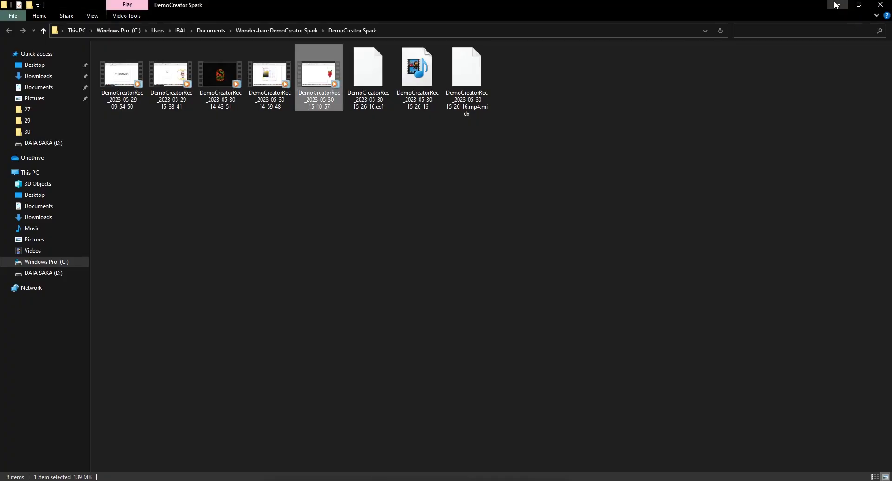
{"action": "left_click", "coordinate": [838, 5]}
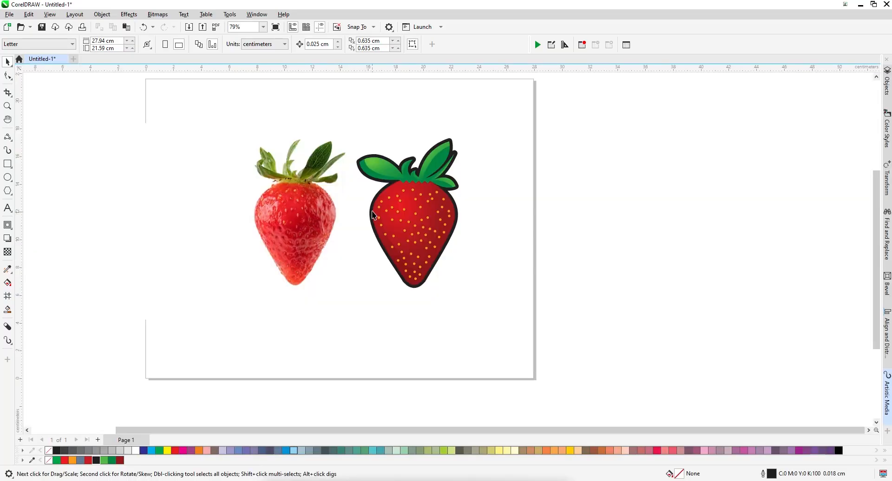
Add a preset drop shadow to the black outline shape, cast down and to the left of the strawberry
{"action": "left_click", "coordinate": [370, 212]}
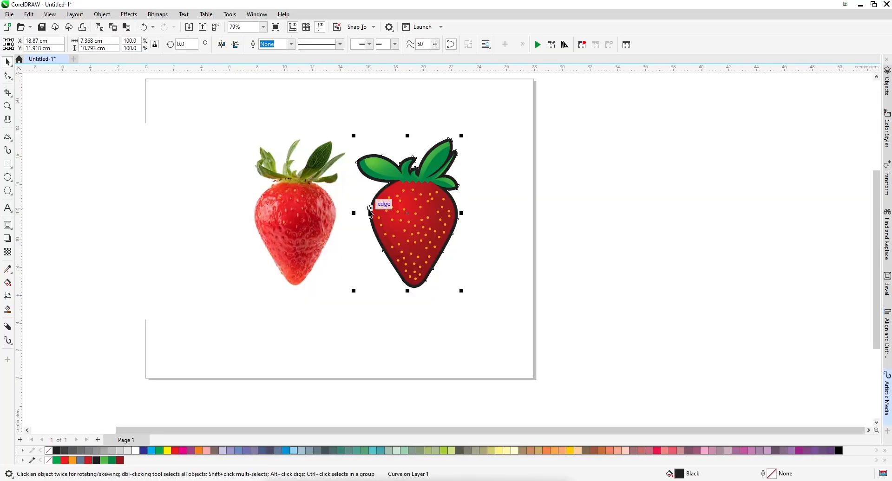
{"action": "left_click", "coordinate": [8, 239]}
{"action": "left_click", "coordinate": [43, 44]}
{"action": "left_click", "coordinate": [27, 63]}
{"action": "left_click_drag", "start_coordinate": [485, 284], "coordinate": [362, 291]}
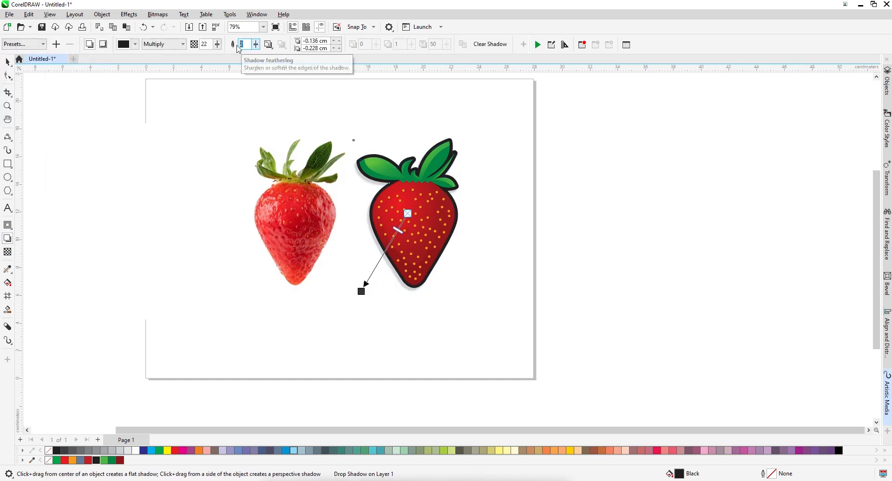
Set the drop shadow's opacity to 36 and feathering to 5, and offset it about 0.23 cm left and 0.41 cm down
{"action": "type", "text": "10"}
{"action": "key", "text": "Return"}
{"action": "left_click_drag", "start_coordinate": [218, 45], "coordinate": [237, 44]}
{"action": "type", "text": "5"}
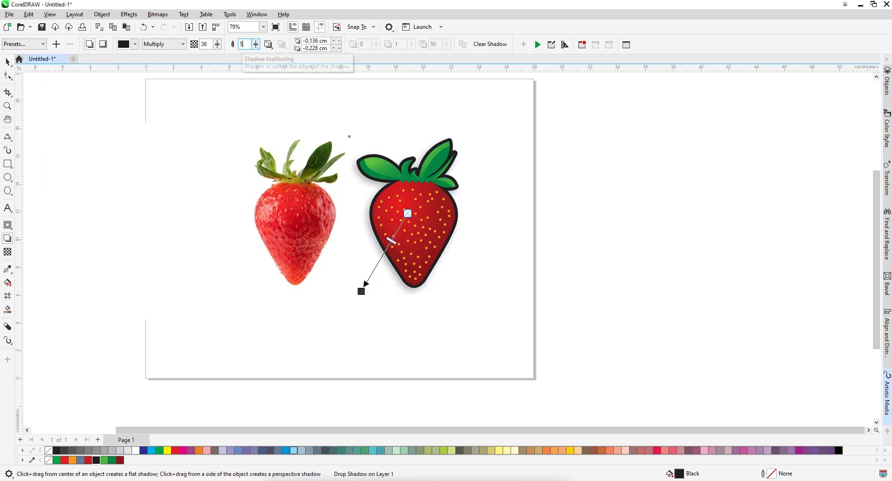
{"action": "key", "text": "Return"}
{"action": "left_click_drag", "start_coordinate": [361, 291], "coordinate": [360, 294]}
{"action": "key", "text": "space"}
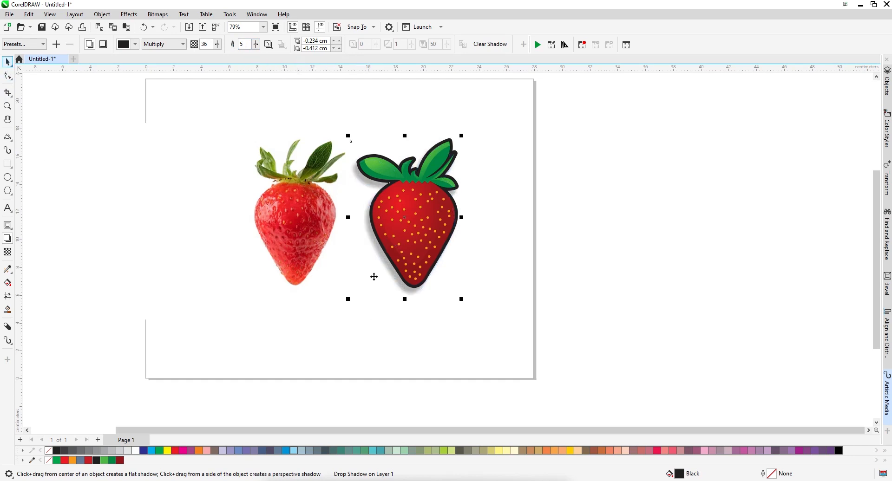
{"action": "left_click", "coordinate": [513, 185]}
Move the reference strawberry photo farther left, away from the illustration
{"action": "scroll", "coordinate": [513, 185], "scroll_direction": "down", "scroll_amount": 1}
{"action": "scroll", "coordinate": [393, 190], "scroll_direction": "up", "scroll_amount": 1}
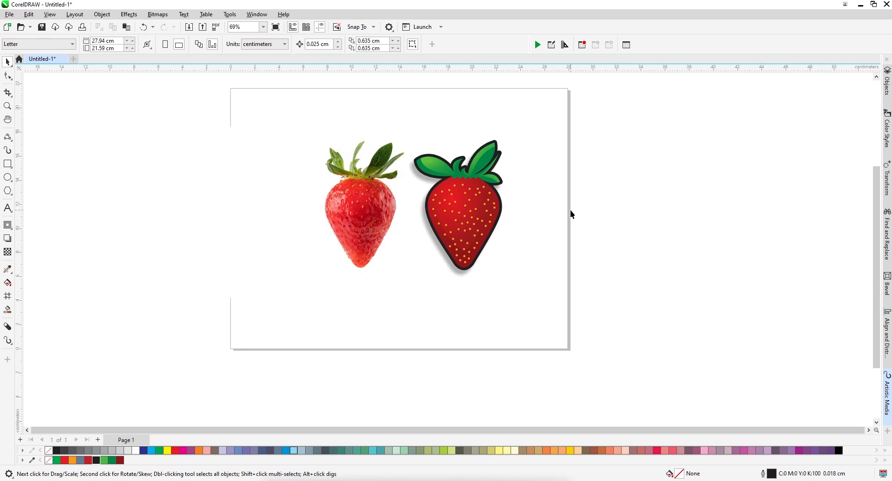
{"action": "left_click_drag", "start_coordinate": [399, 211], "coordinate": [375, 211]}
{"action": "left_click", "coordinate": [630, 180]}
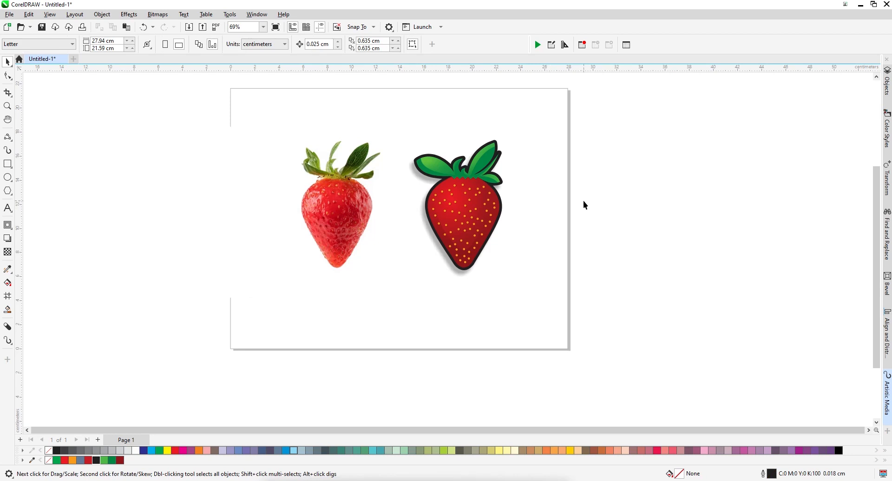
{"action": "scroll", "coordinate": [512, 223], "scroll_direction": "down", "scroll_amount": 1}
{"action": "scroll", "coordinate": [512, 211], "scroll_direction": "up", "scroll_amount": 1}
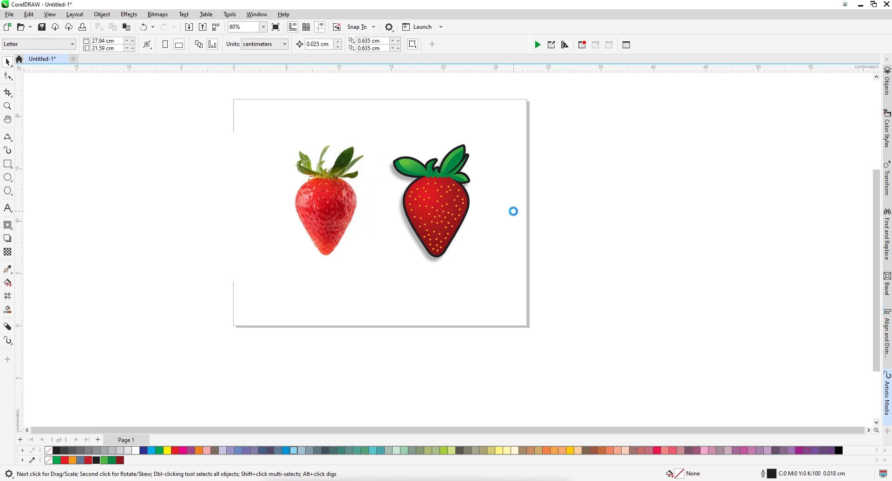
Draw a landscape background rectangle about 19.9 by 15.4 cm beside the page
{"action": "left_click", "coordinate": [7, 164]}
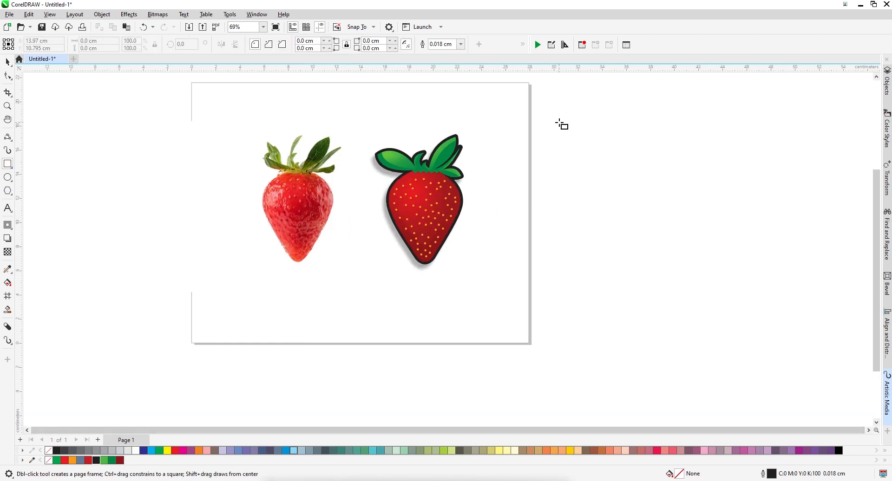
{"action": "left_click_drag", "start_coordinate": [559, 123], "coordinate": [806, 300]}
{"action": "key", "text": "space"}
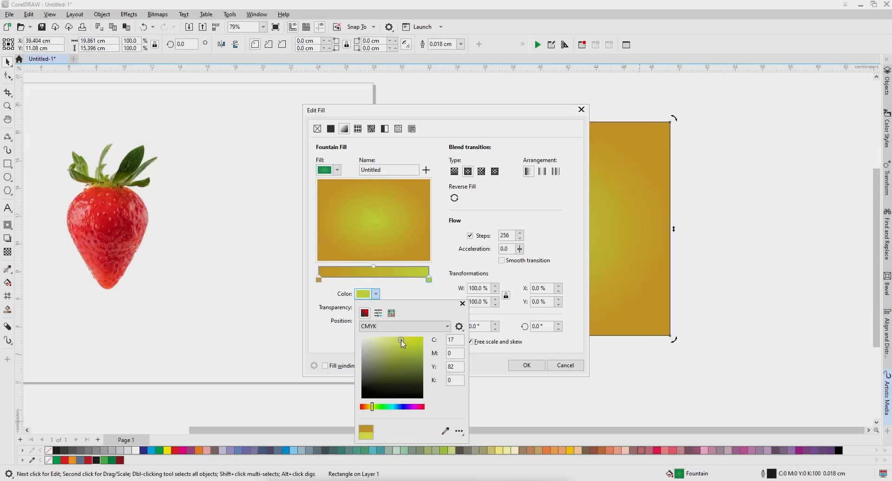
Set the centre colour of the rectangle's elliptical fountain fill to yellow C10 M7 Y89 K0 and apply the fill
{"action": "left_click_drag", "start_coordinate": [401, 340], "coordinate": [402, 342]}
{"action": "left_click_drag", "start_coordinate": [371, 406], "coordinate": [368, 407]}
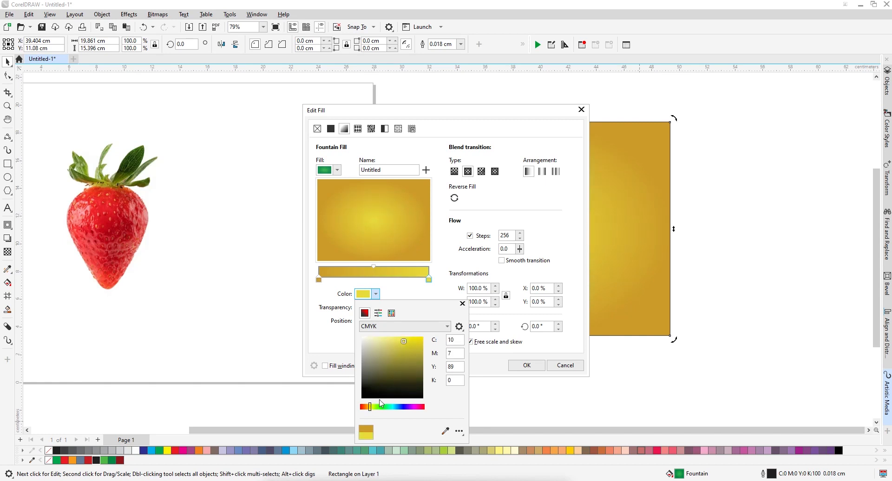
{"action": "left_click", "coordinate": [527, 365]}
{"action": "scroll", "coordinate": [564, 205], "scroll_direction": "down", "scroll_amount": 1}
{"action": "scroll", "coordinate": [564, 205], "scroll_direction": "up", "scroll_amount": 1}
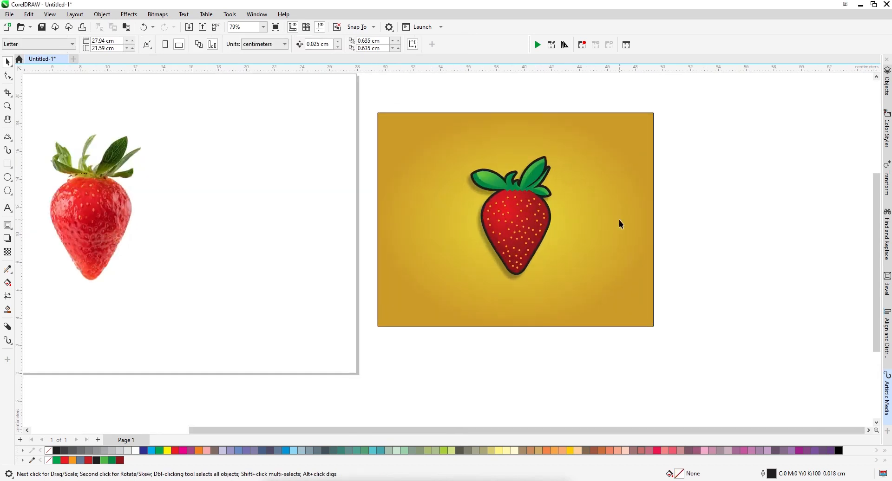
Enlarge the background rectangle around its centre to about 23.1 by 16.8 cm
{"action": "left_click", "coordinate": [619, 219]}
{"action": "left_click_drag", "start_coordinate": [655, 110], "coordinate": [675, 103]}
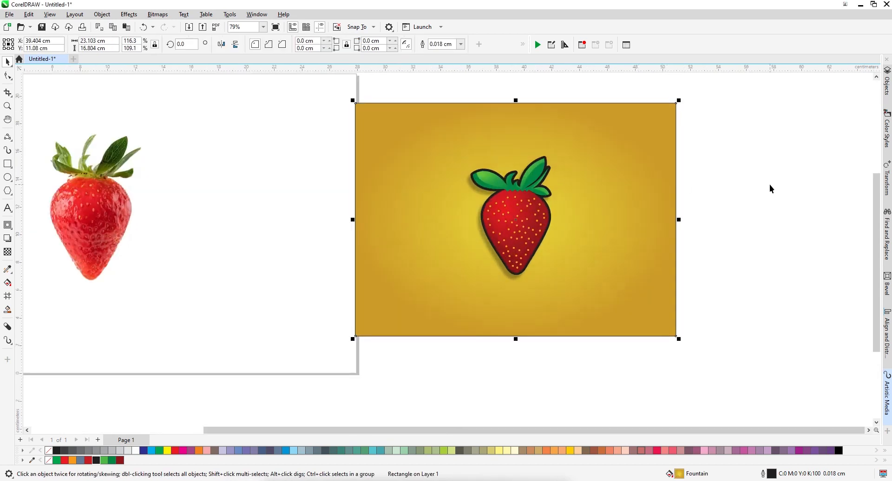
{"action": "left_click", "coordinate": [769, 185]}
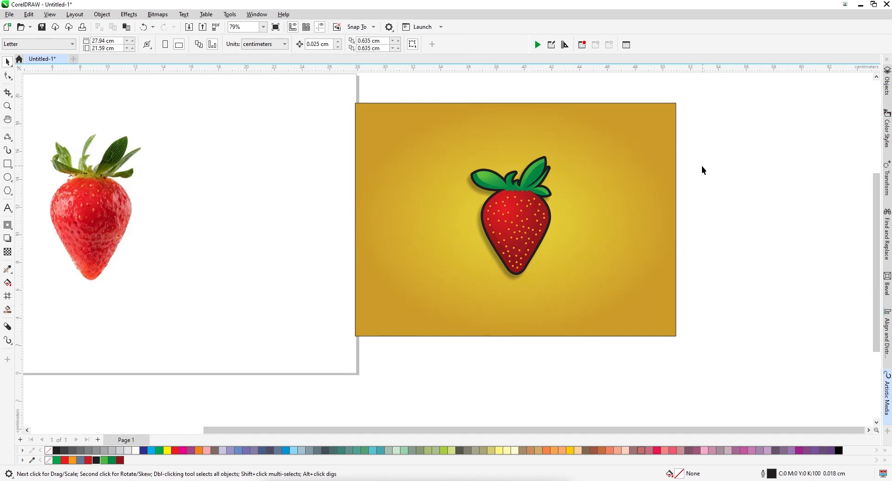